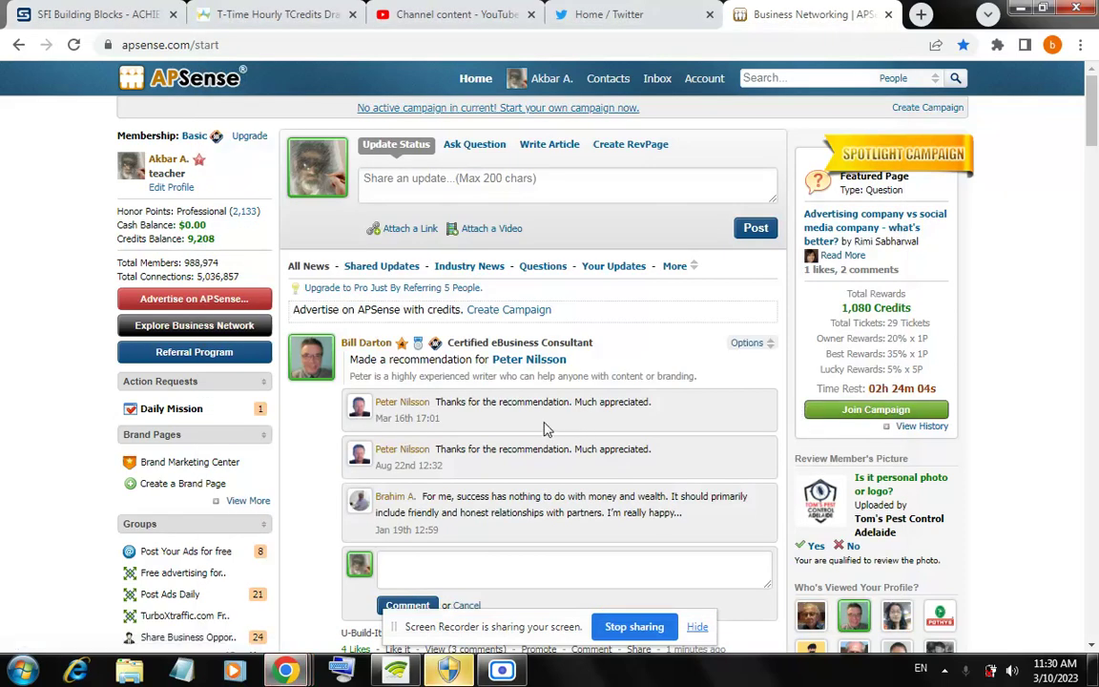
Open today's Daily Mission in the sidebar and follow its link to create a RevPage
click(184, 416)
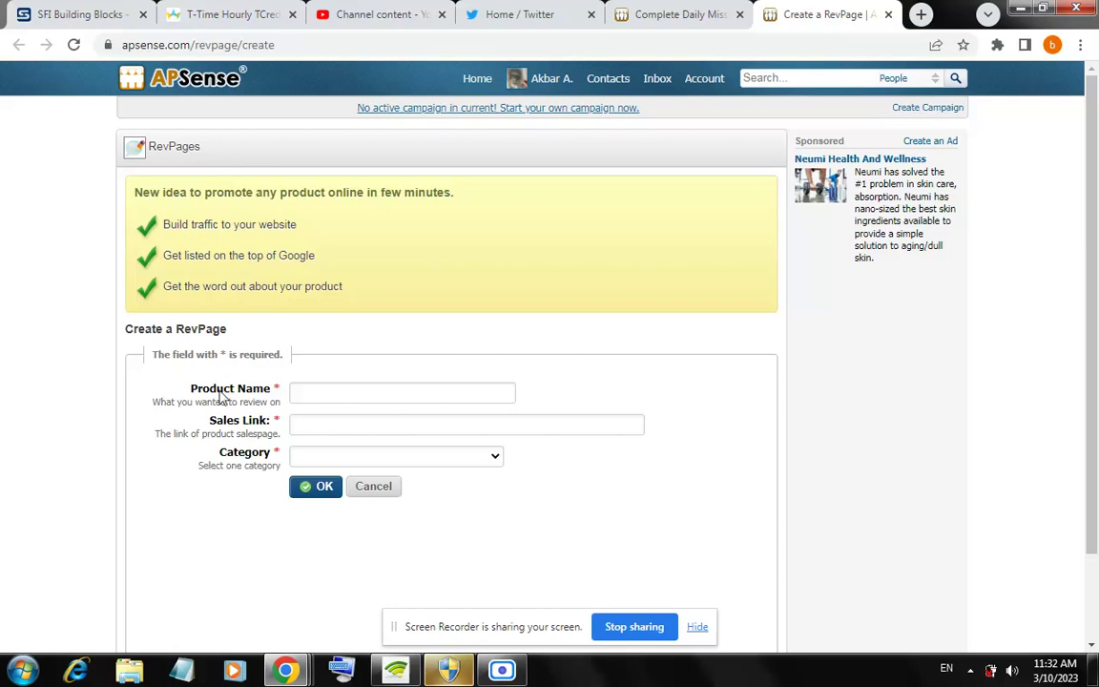
Create RevPage 'Hello this is my youtube channel' with the saved YouTube URL, category Entertainment
click(358, 391)
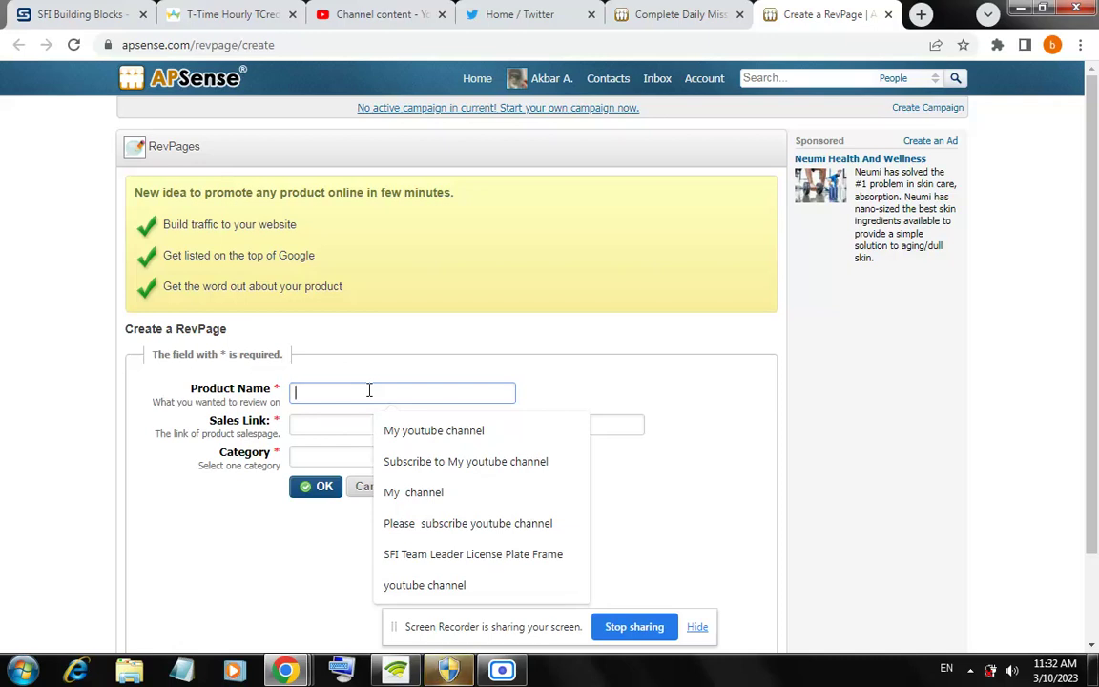
text(H)
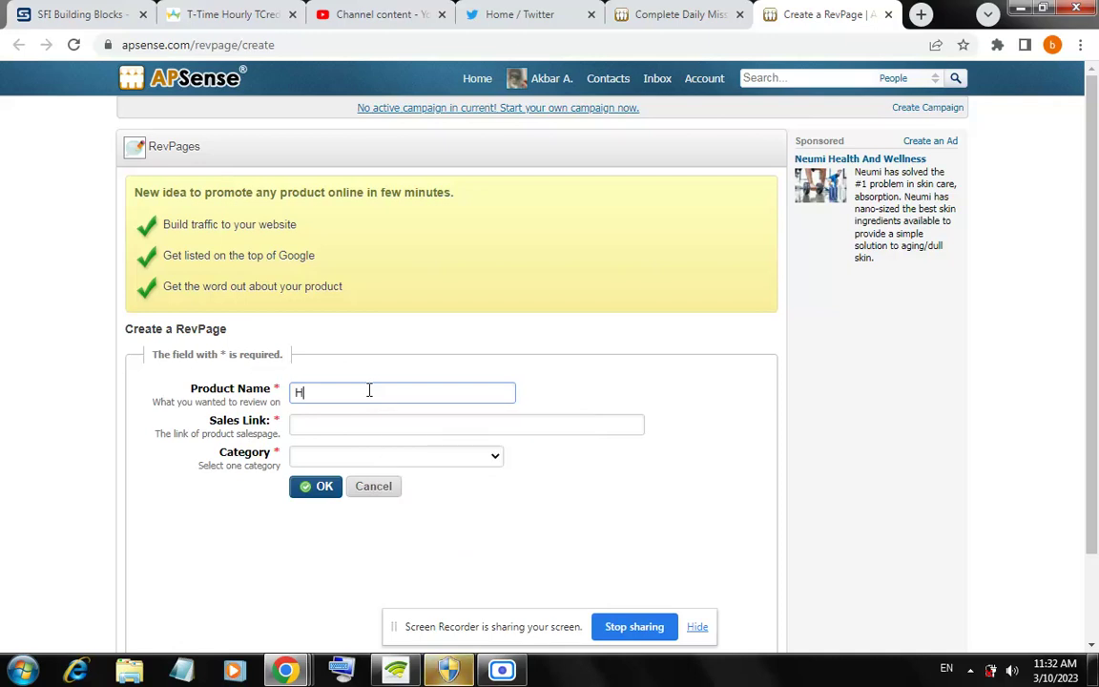
text(ello)
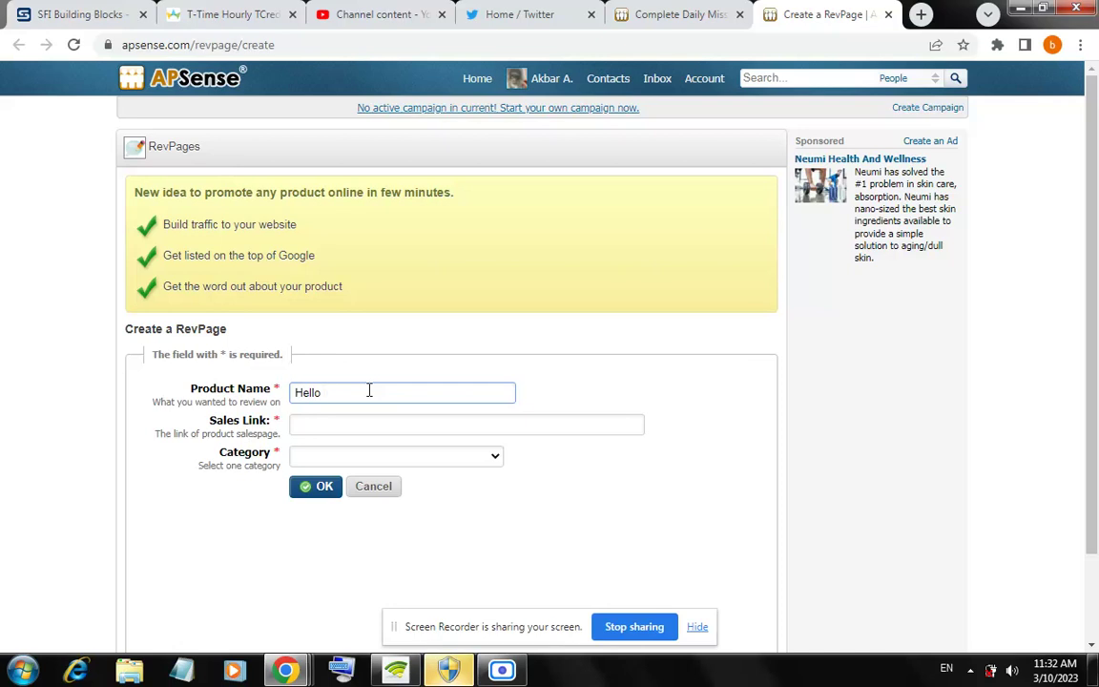
text( this )
text(is )
text(m)
text(y you)
text(tub)
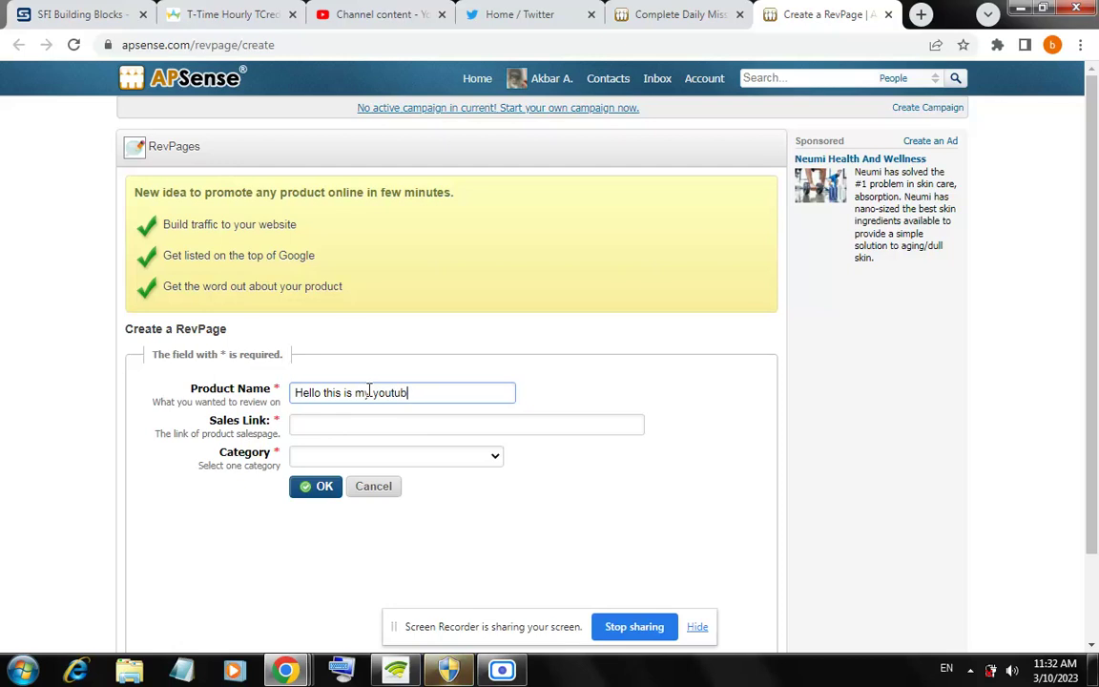
text(e )
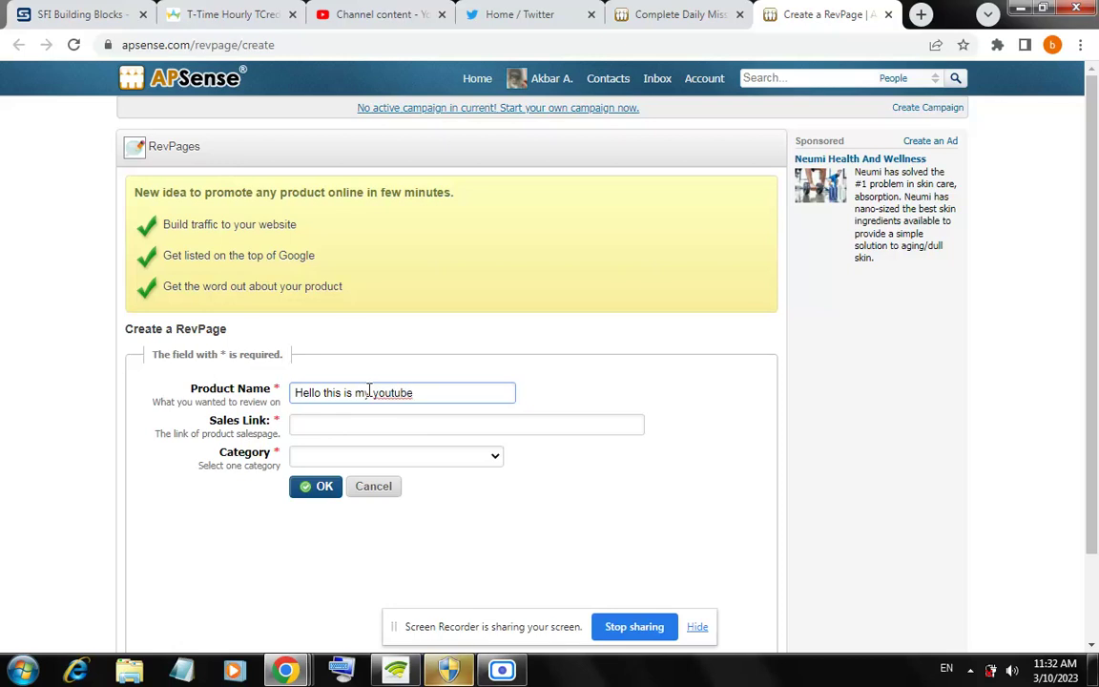
text(cha)
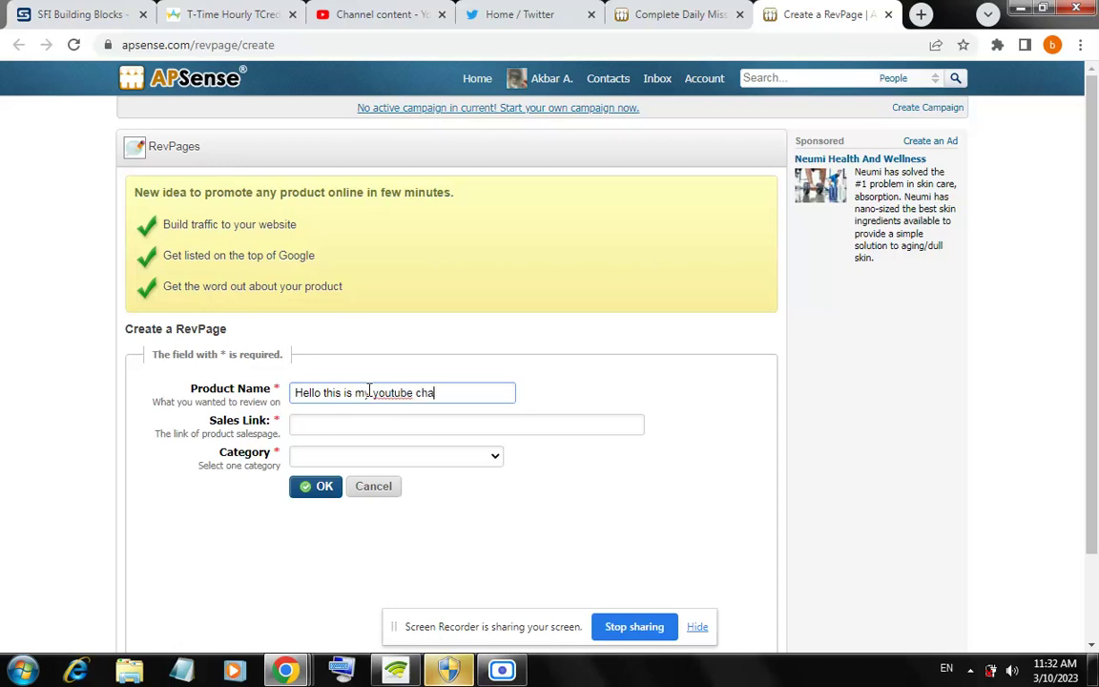
text(nnel)
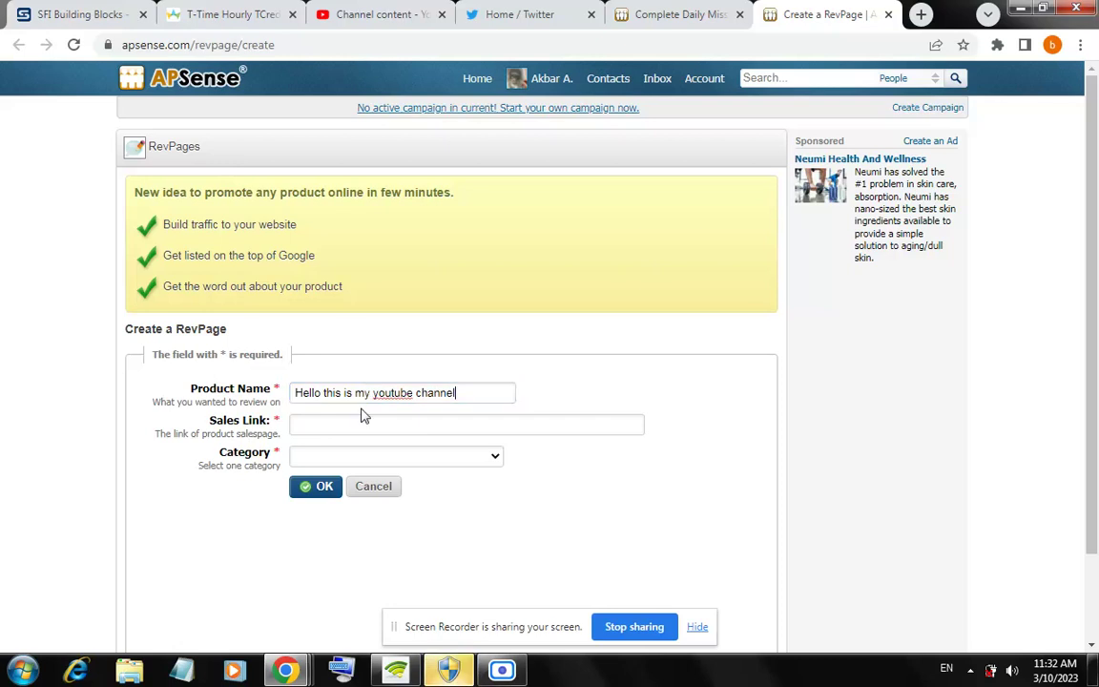
click(353, 425)
click(354, 427)
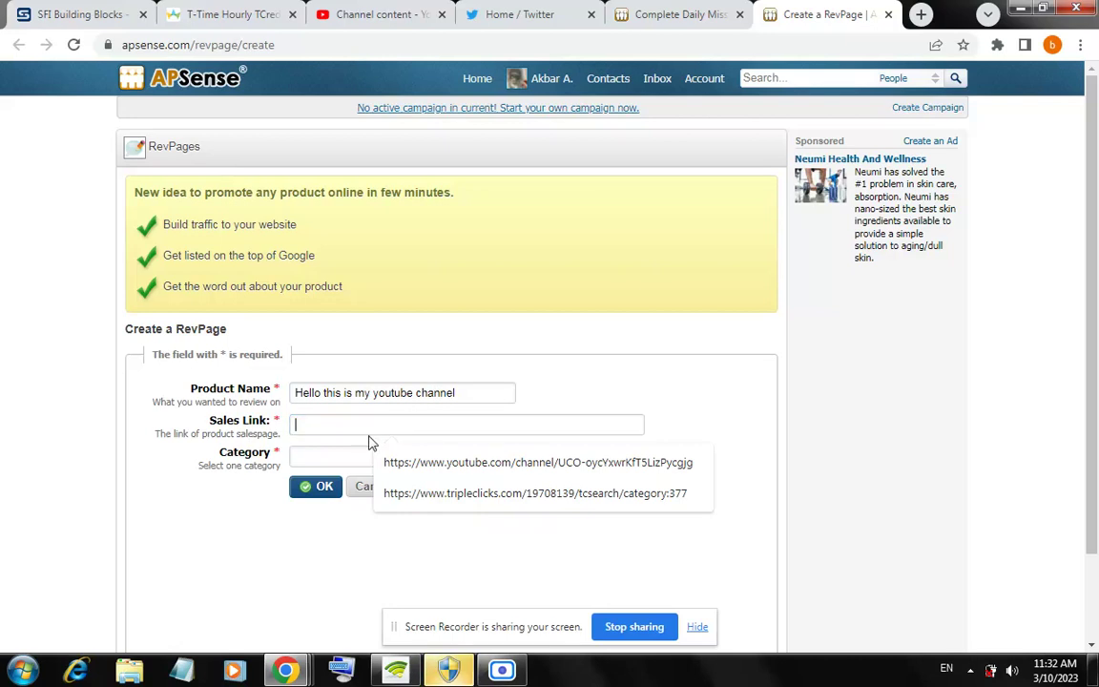
click(505, 467)
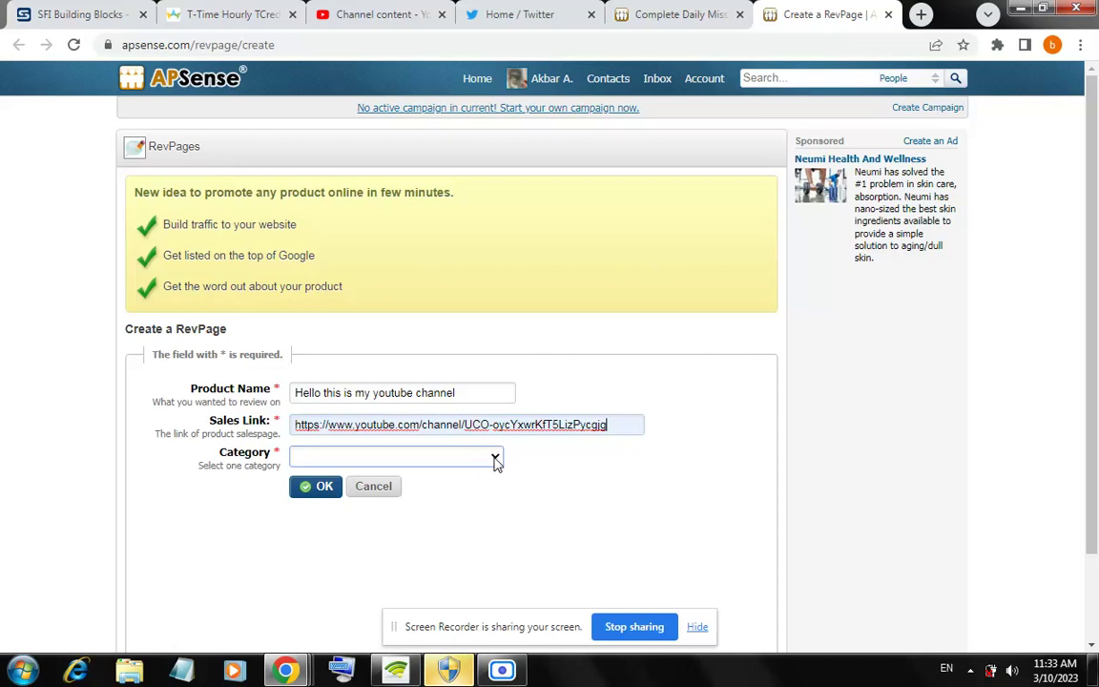
click(495, 461)
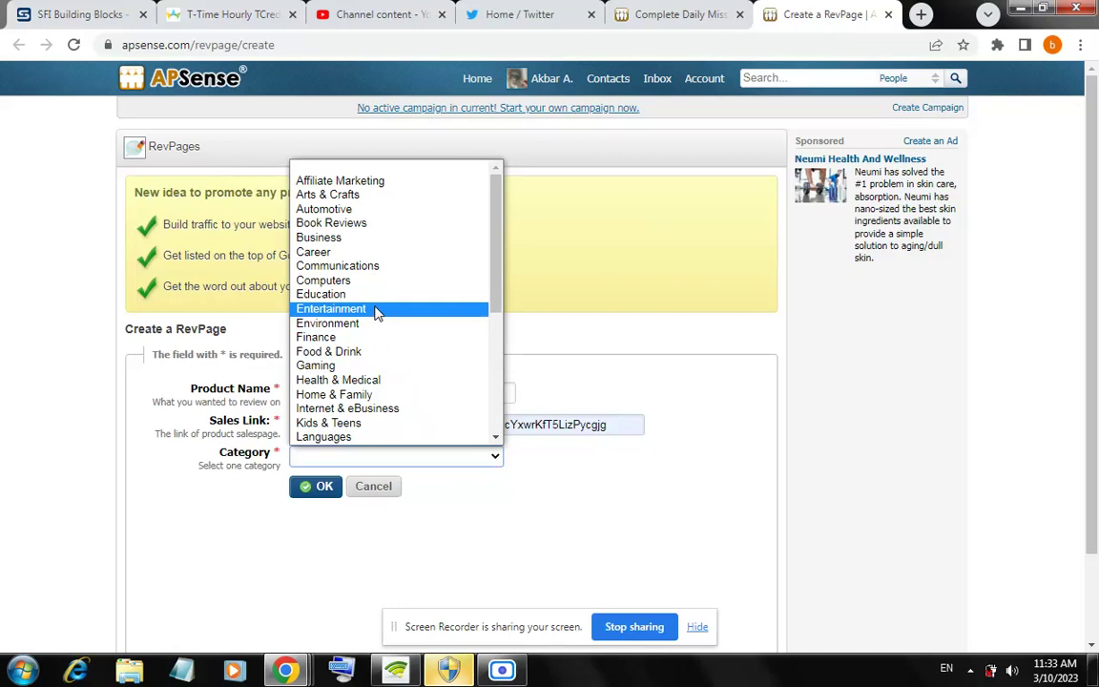
click(376, 309)
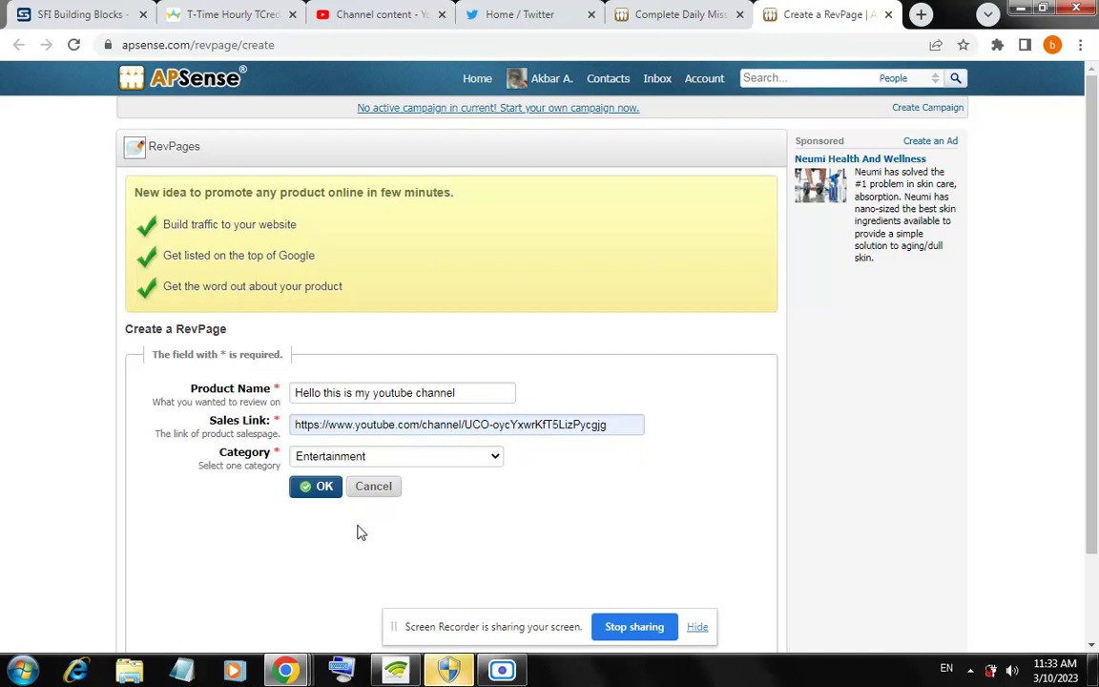
click(329, 489)
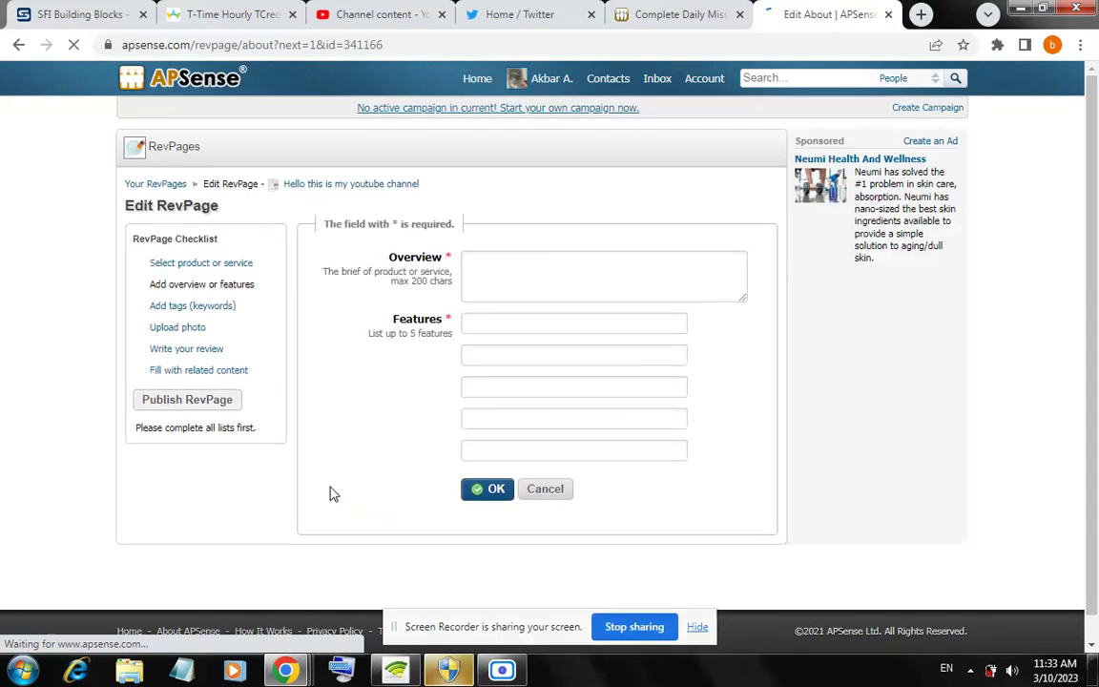
Keep the RevPage editor open and go to the APSense home page in the Daily Mission tab
click(502, 286)
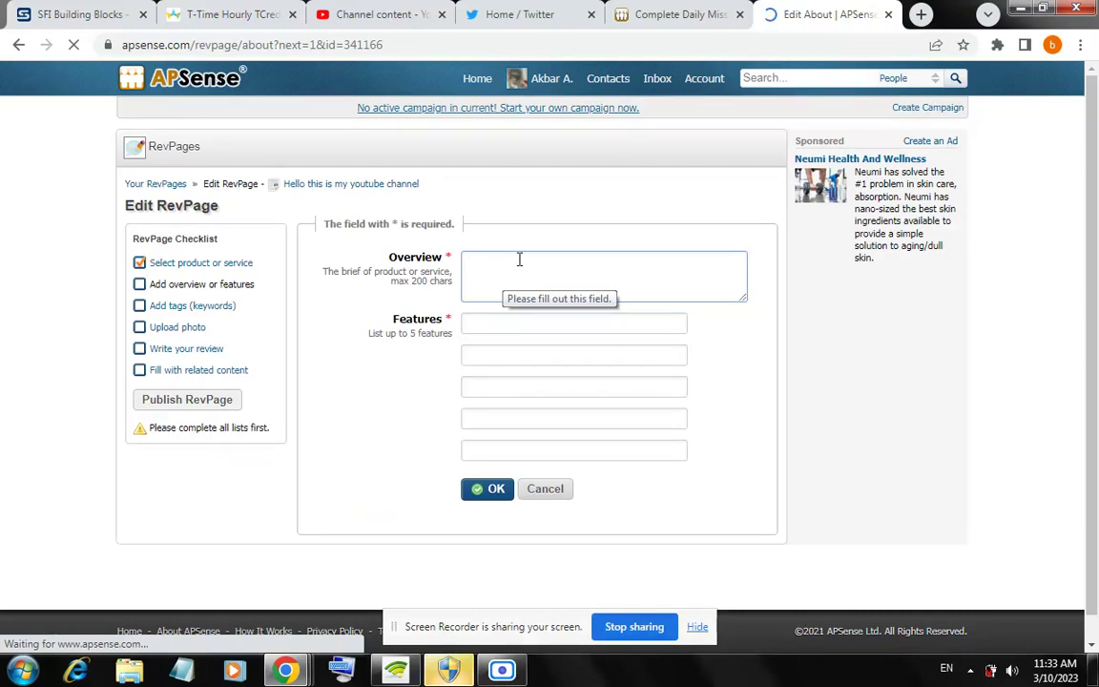
click(515, 170)
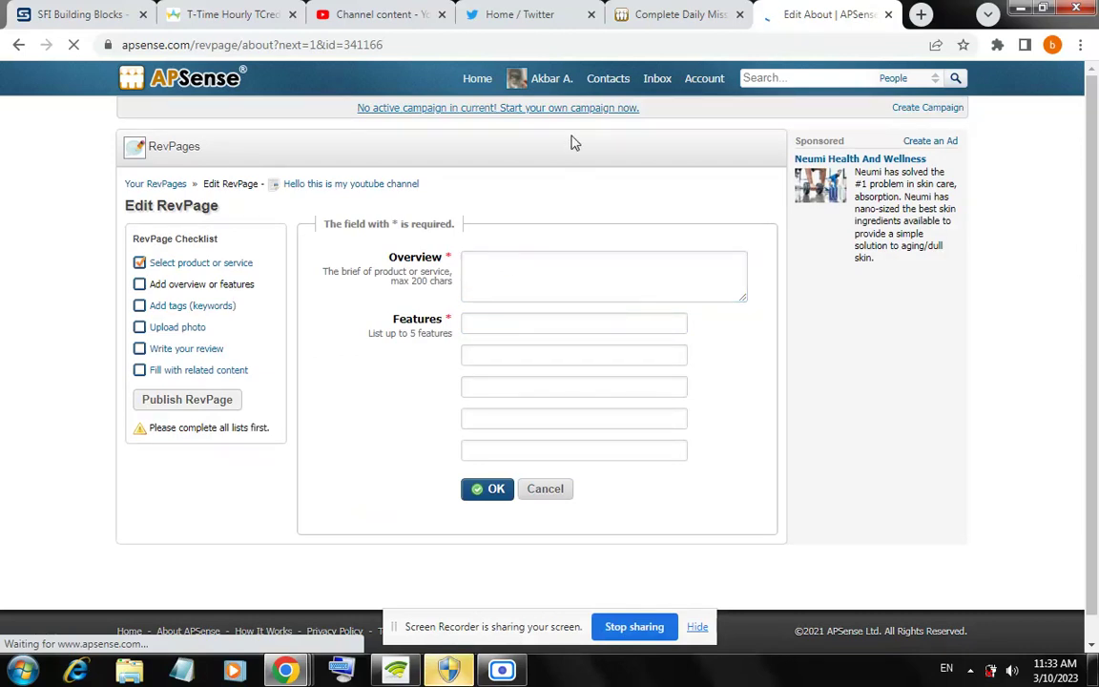
click(647, 13)
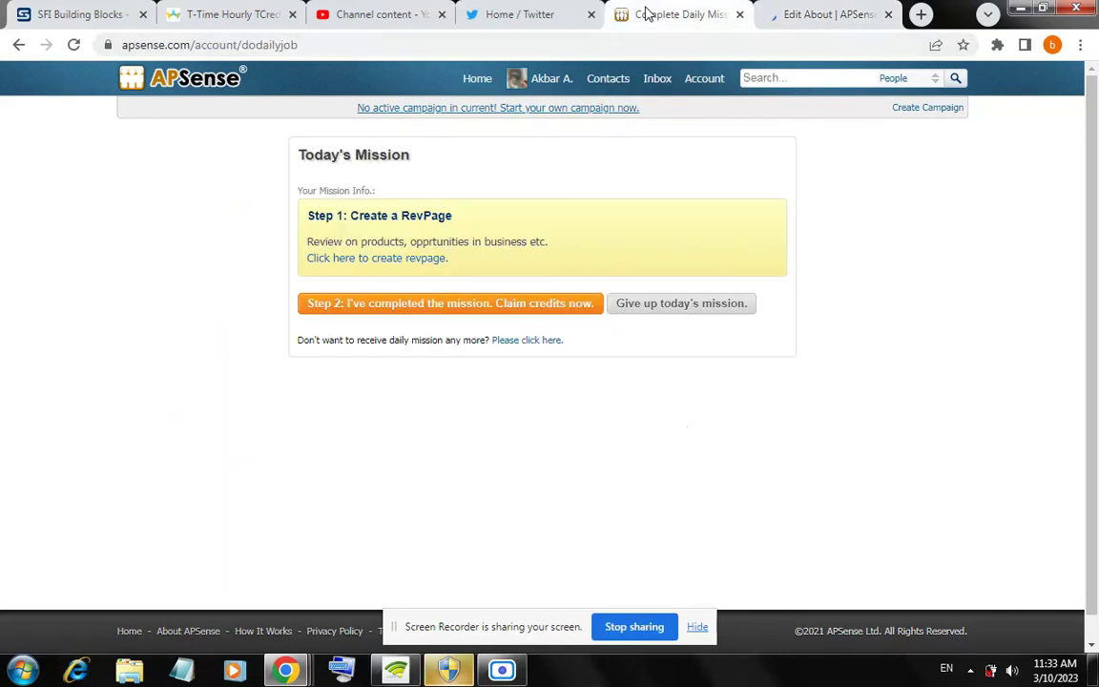
click(477, 86)
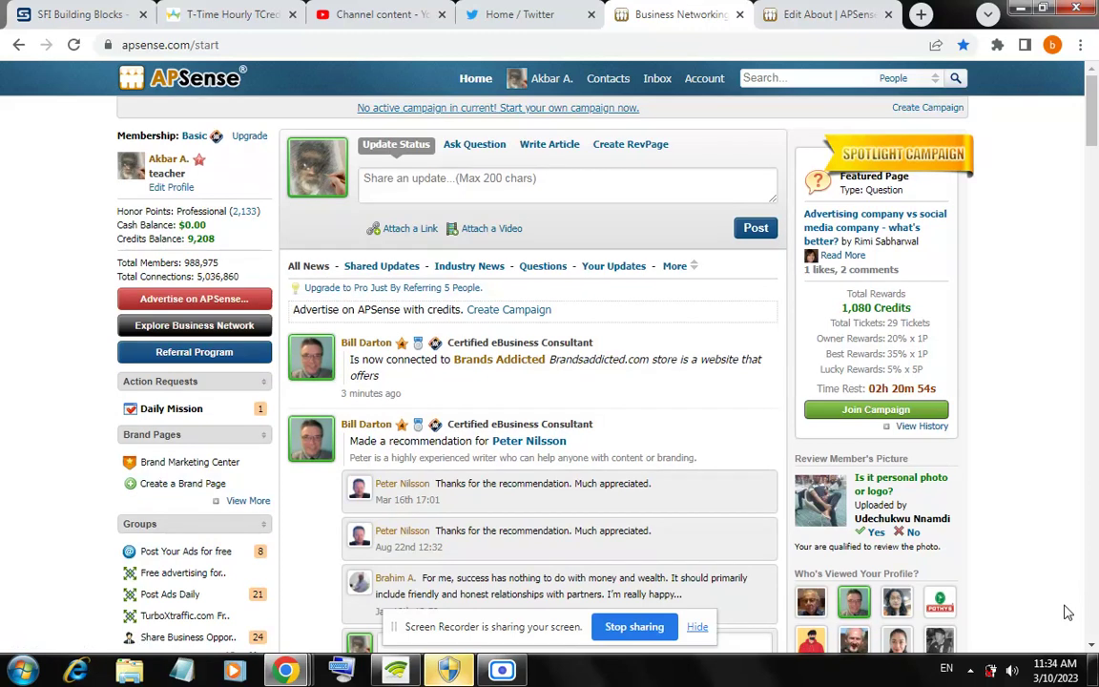
From Your RevPages, open 'Like my you tube channel' and copy its review paragraph
click(1092, 649)
click(1092, 649)
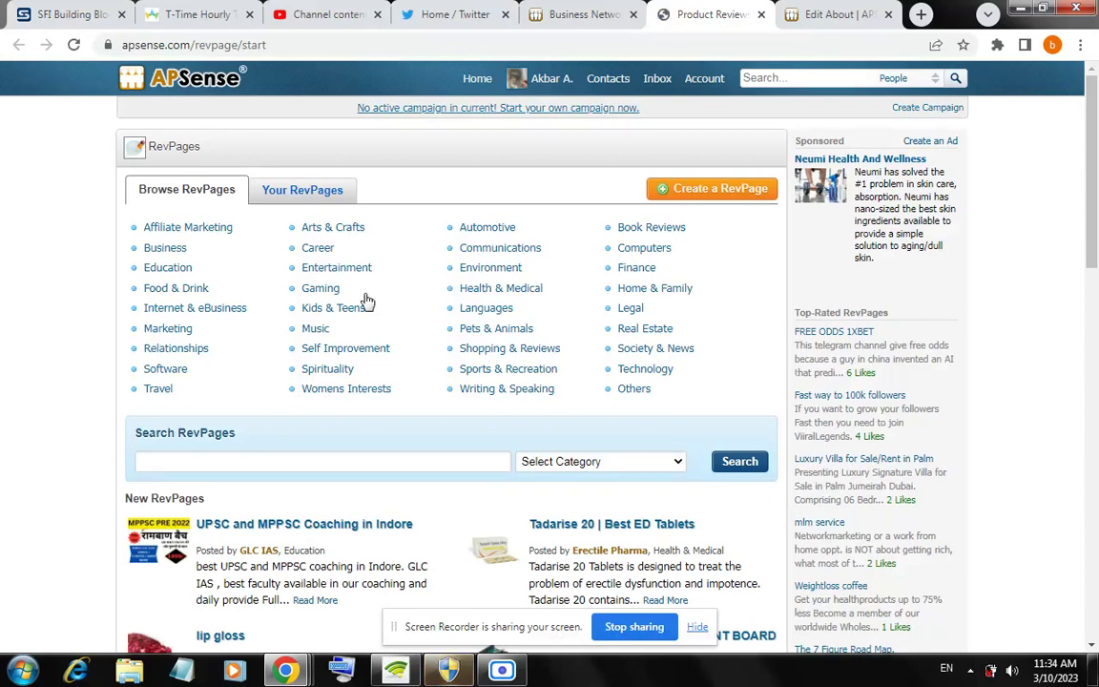
click(297, 191)
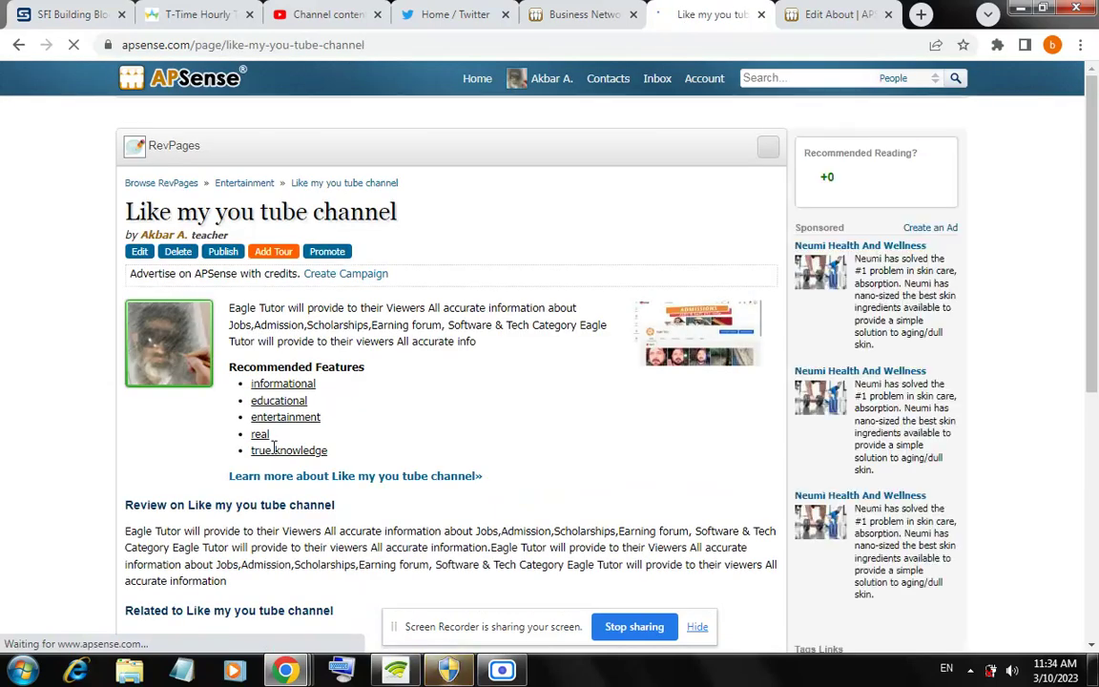
triple_click(241, 544)
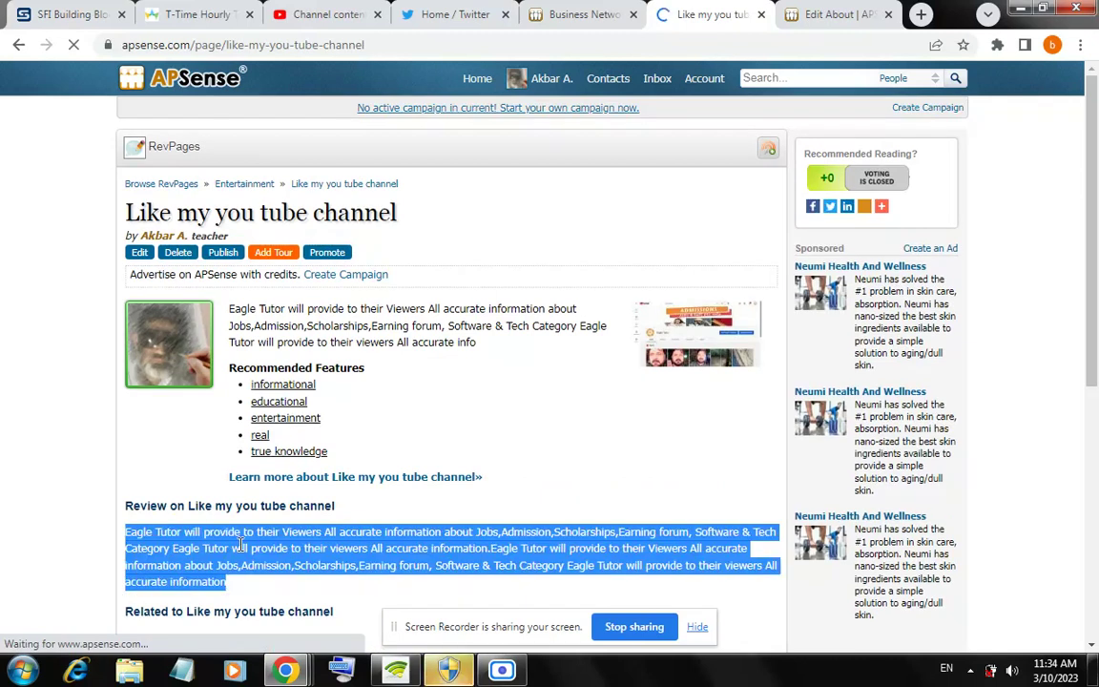
right_click(241, 546)
click(291, 413)
Paste the copied review into the new RevPage's Overview box
click(821, 13)
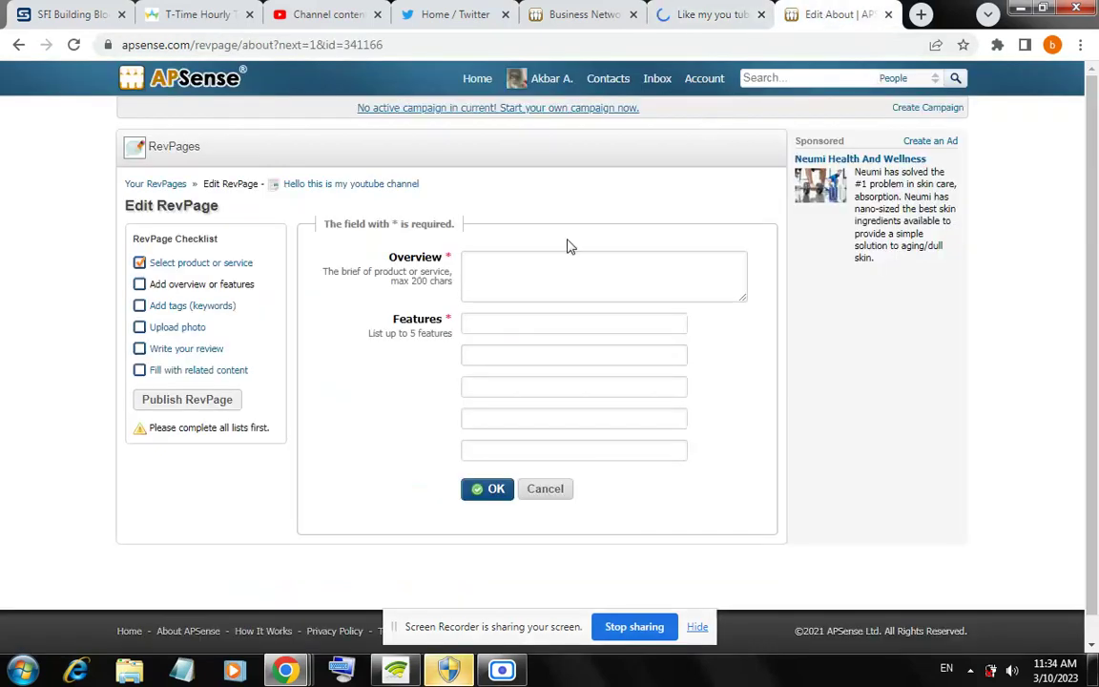
click(545, 272)
right_click(545, 272)
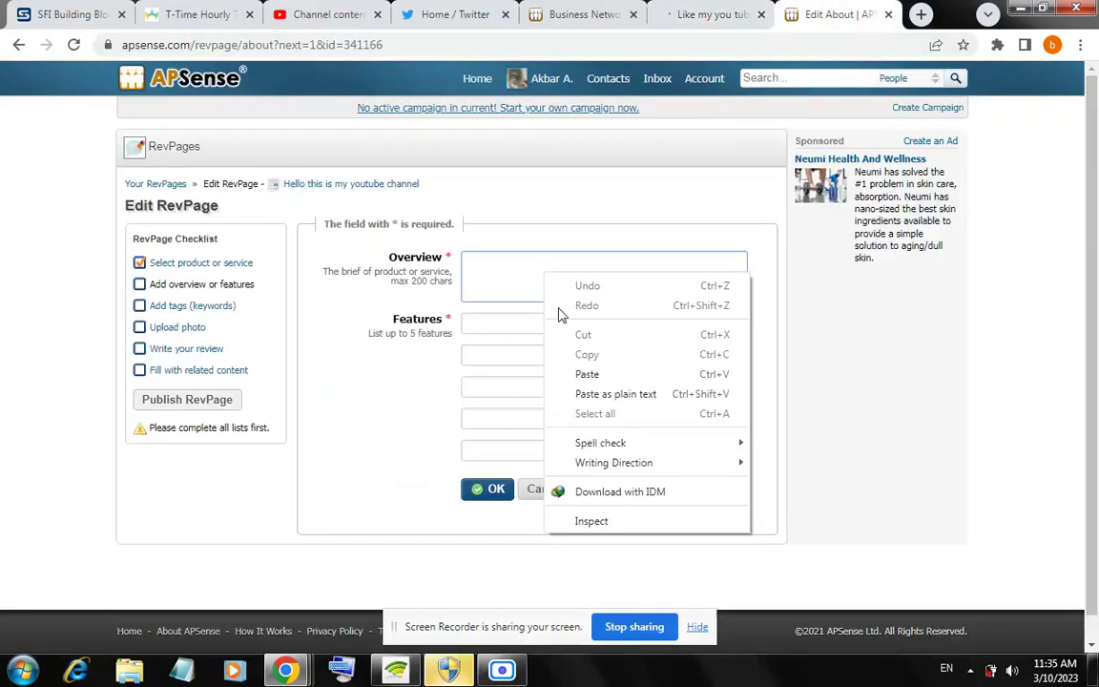
click(577, 373)
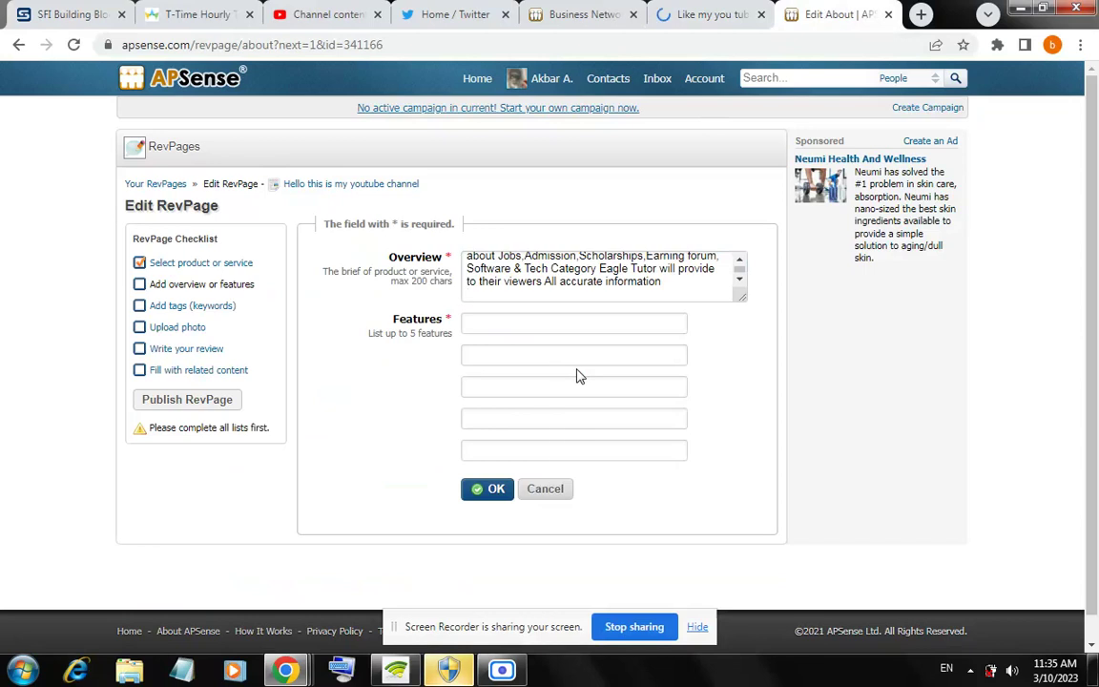
Add features informational, educational and entertainment, and save the overview
click(527, 322)
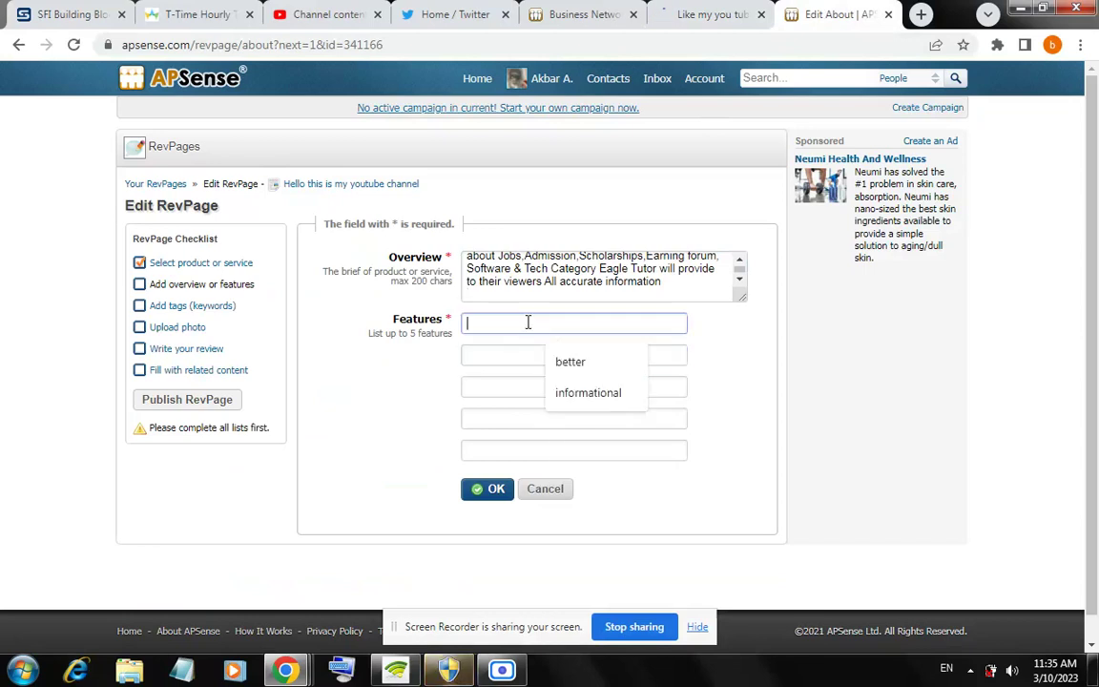
click(568, 392)
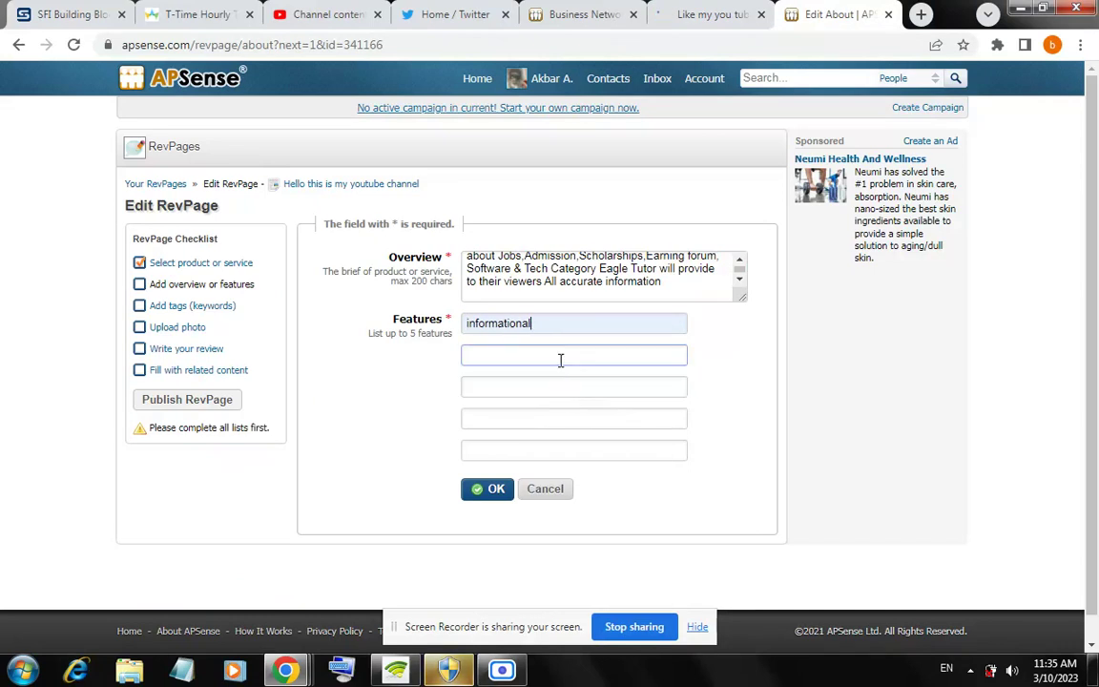
click(561, 355)
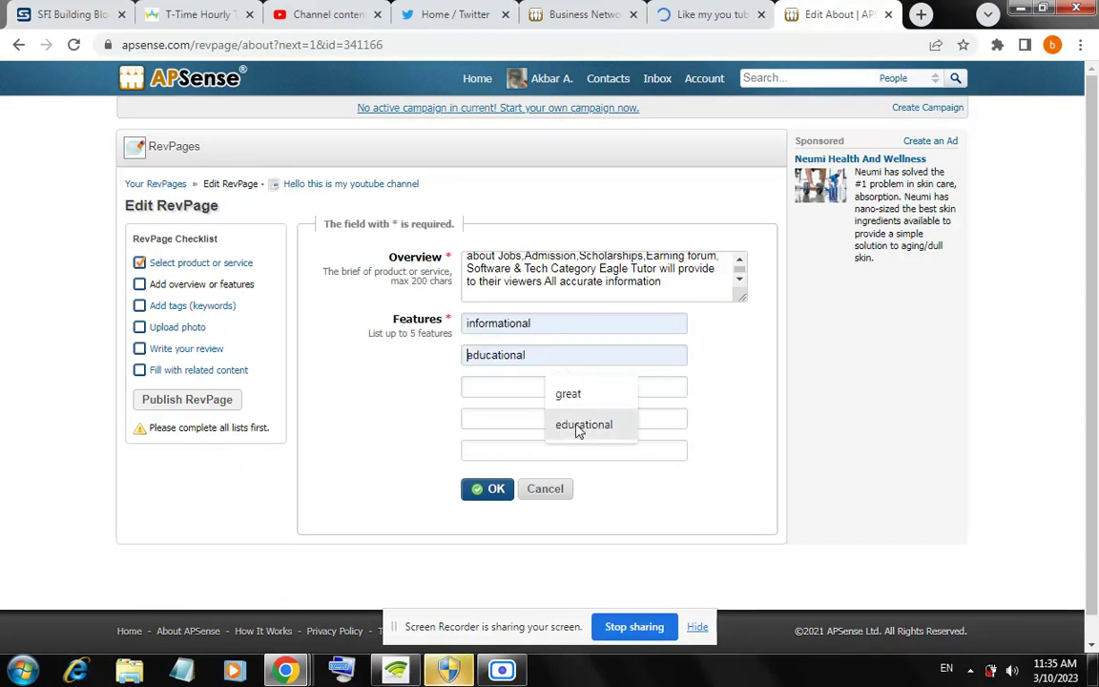
click(582, 423)
click(561, 388)
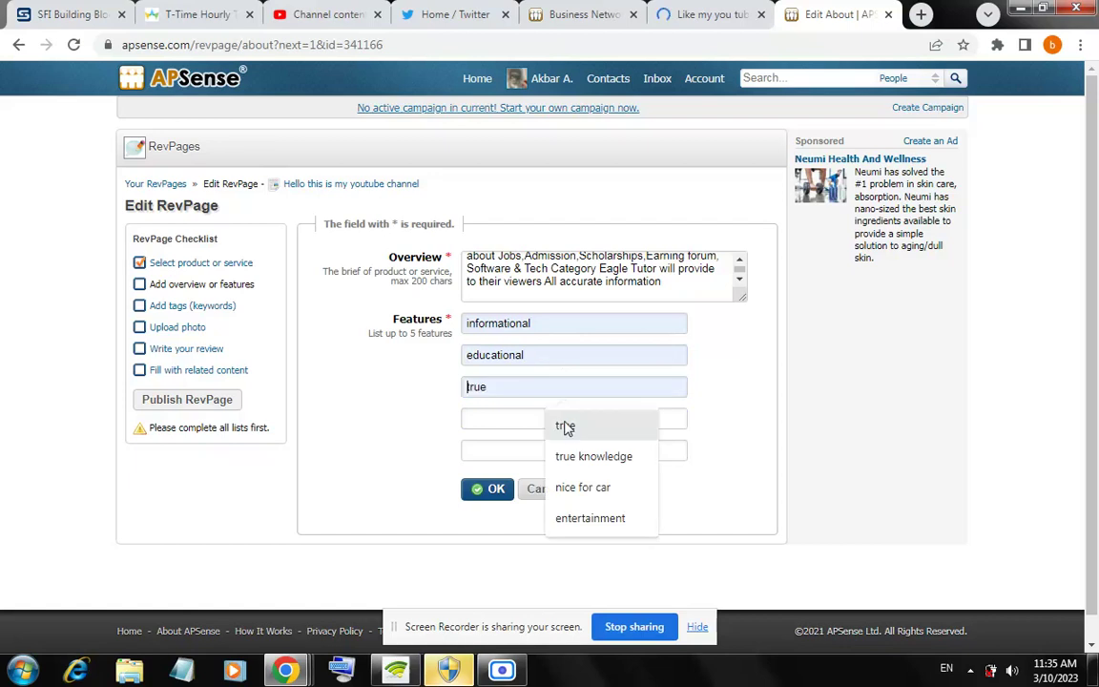
click(581, 518)
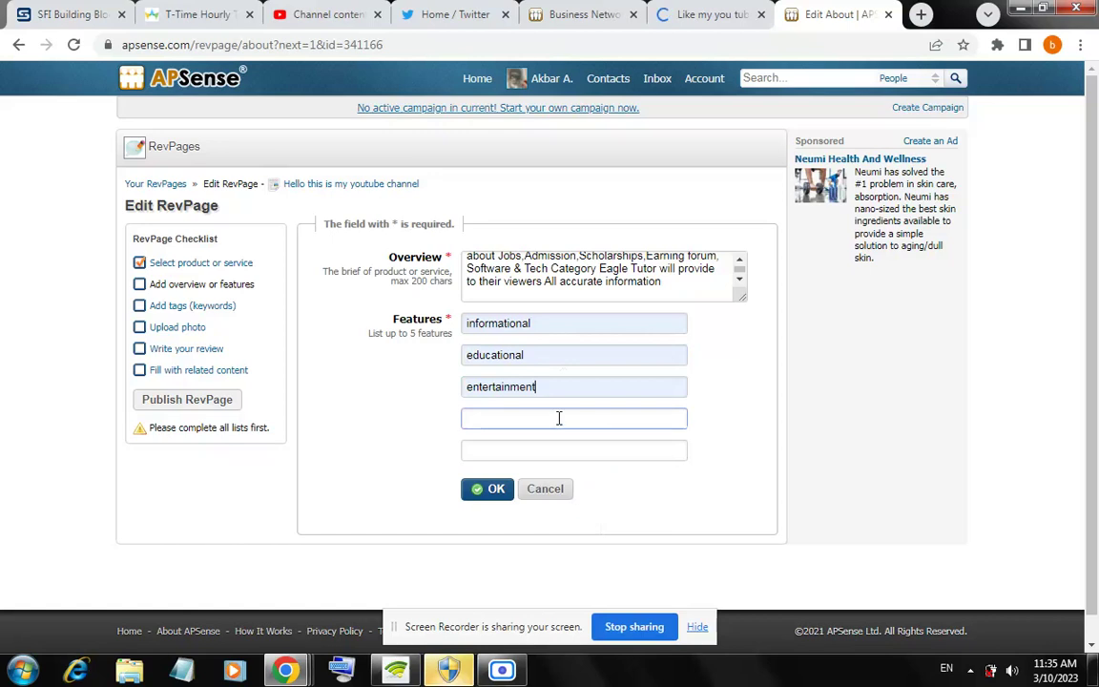
click(496, 491)
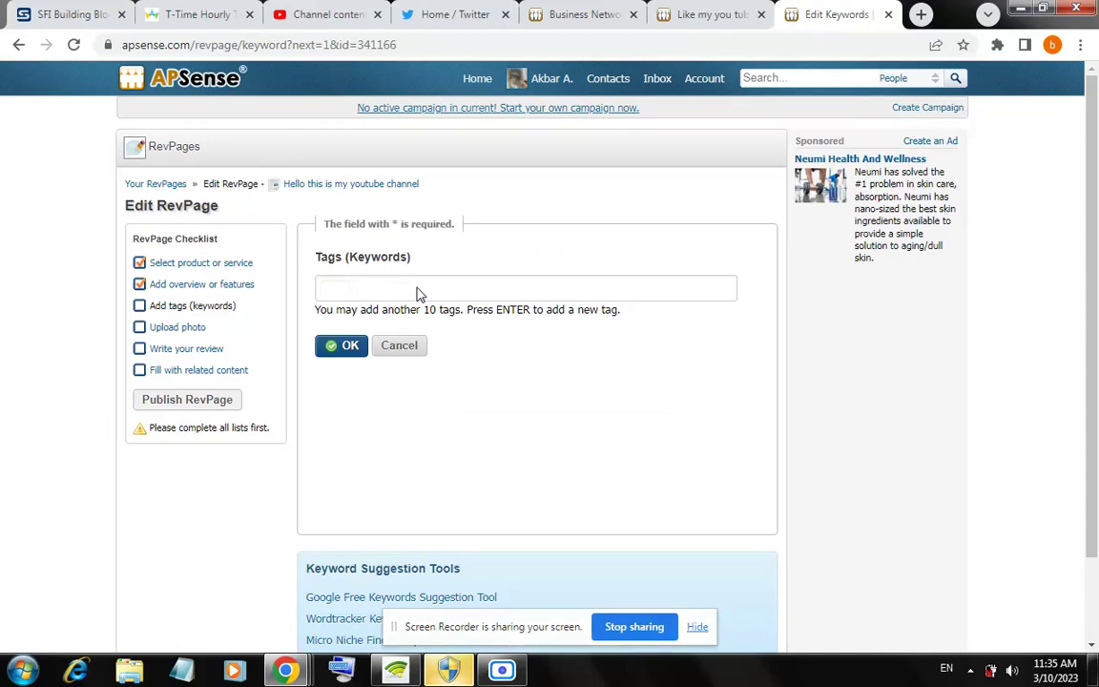
Tag the RevPage 'my youtube channel' using the suggestion for 'My you', and save the tags
click(417, 293)
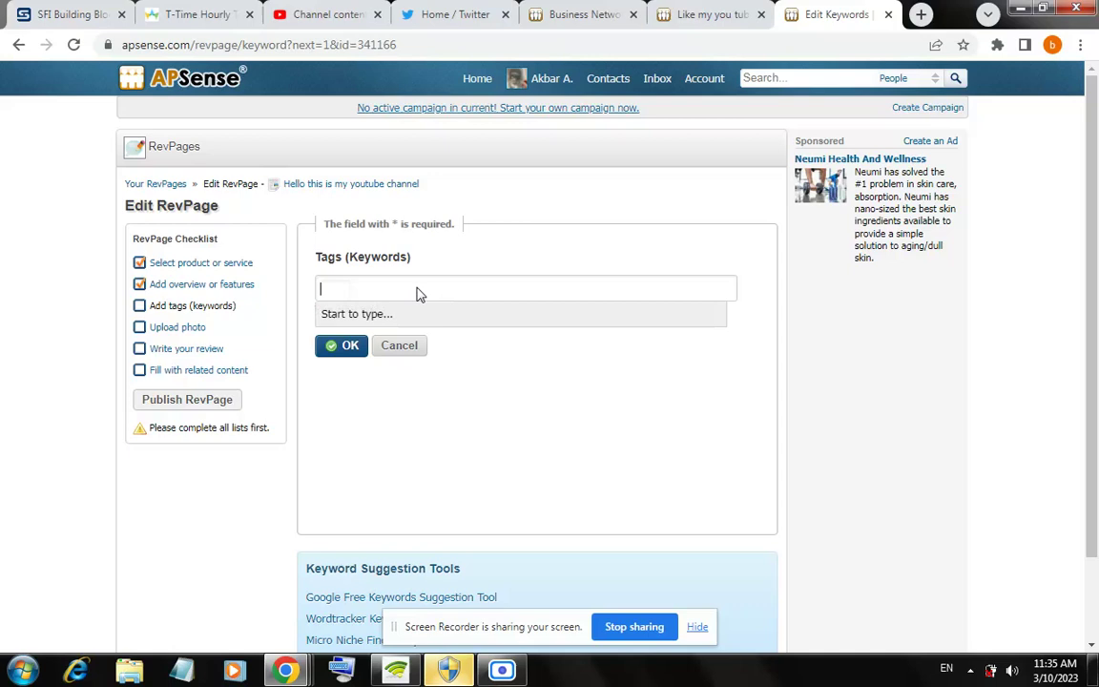
text(M)
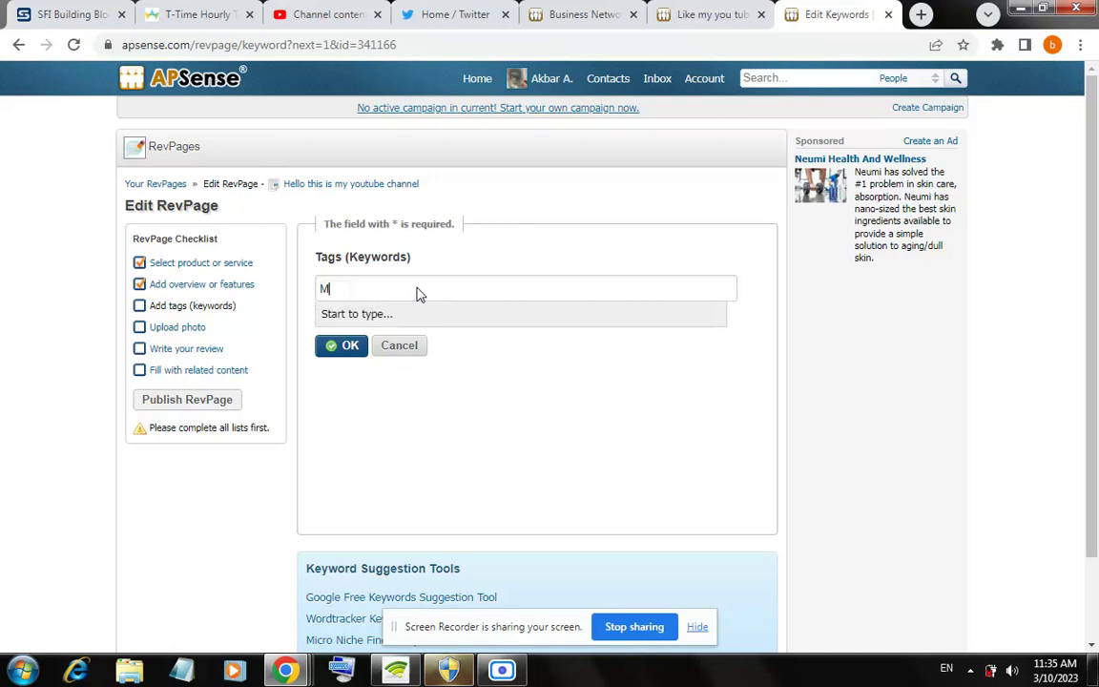
text(y )
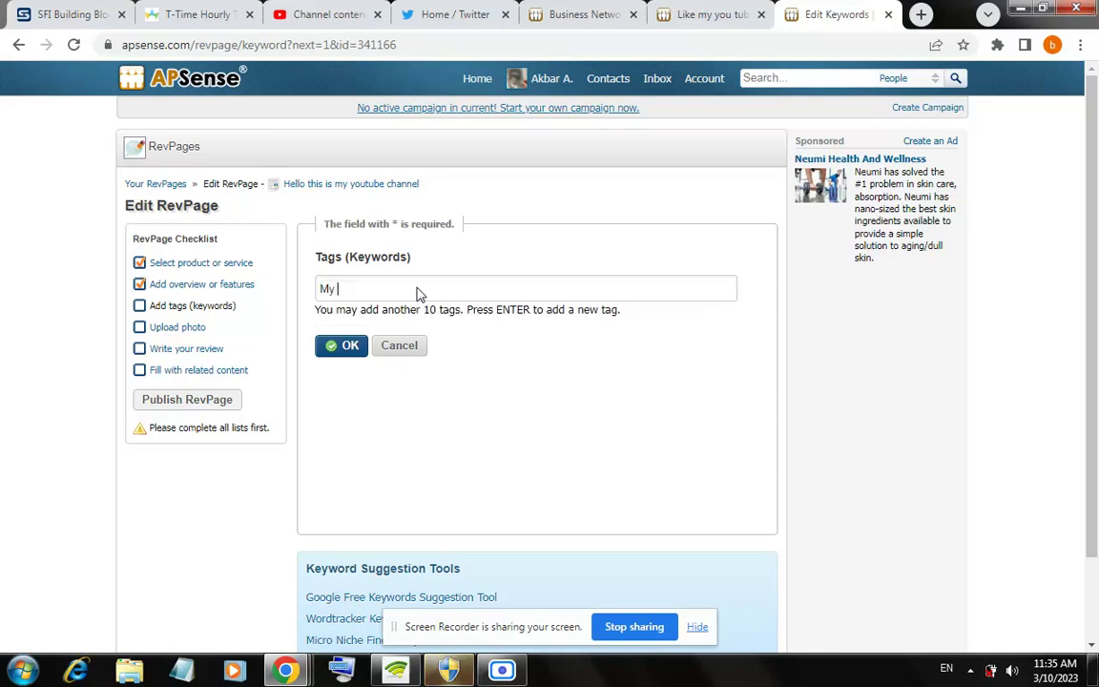
text(you)
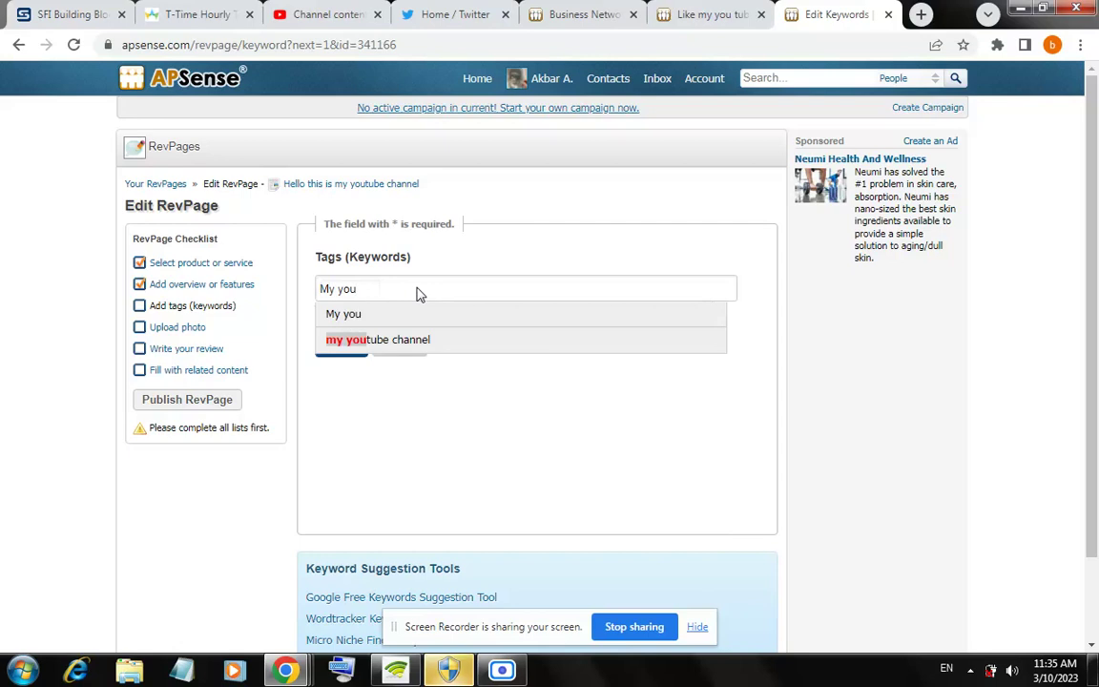
click(437, 343)
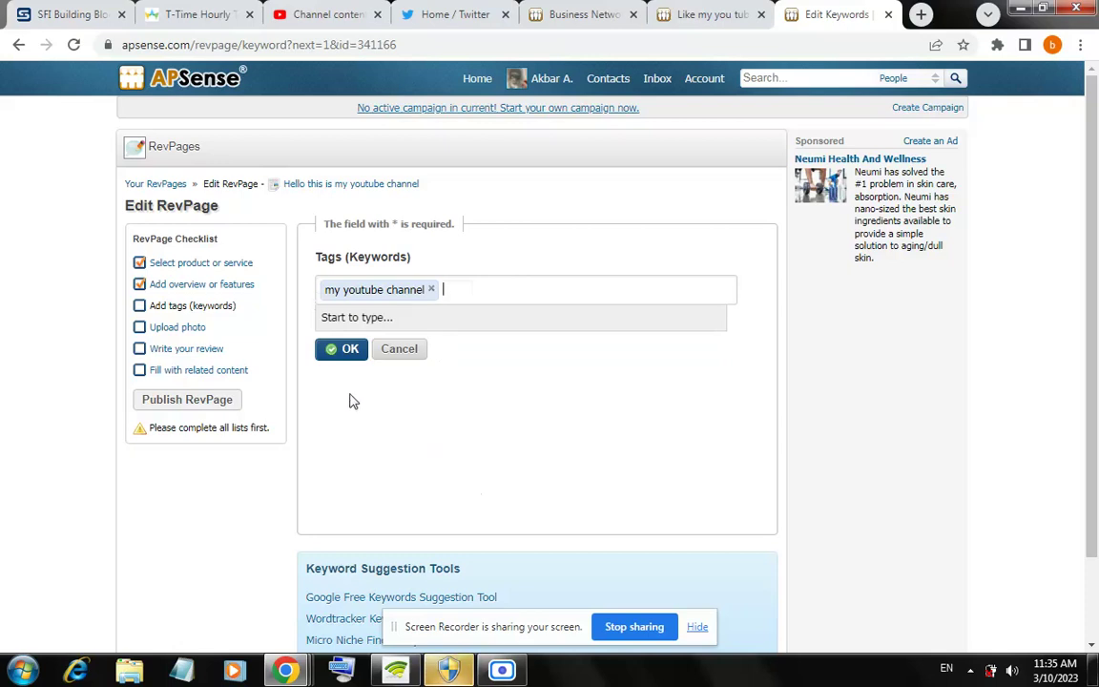
click(349, 352)
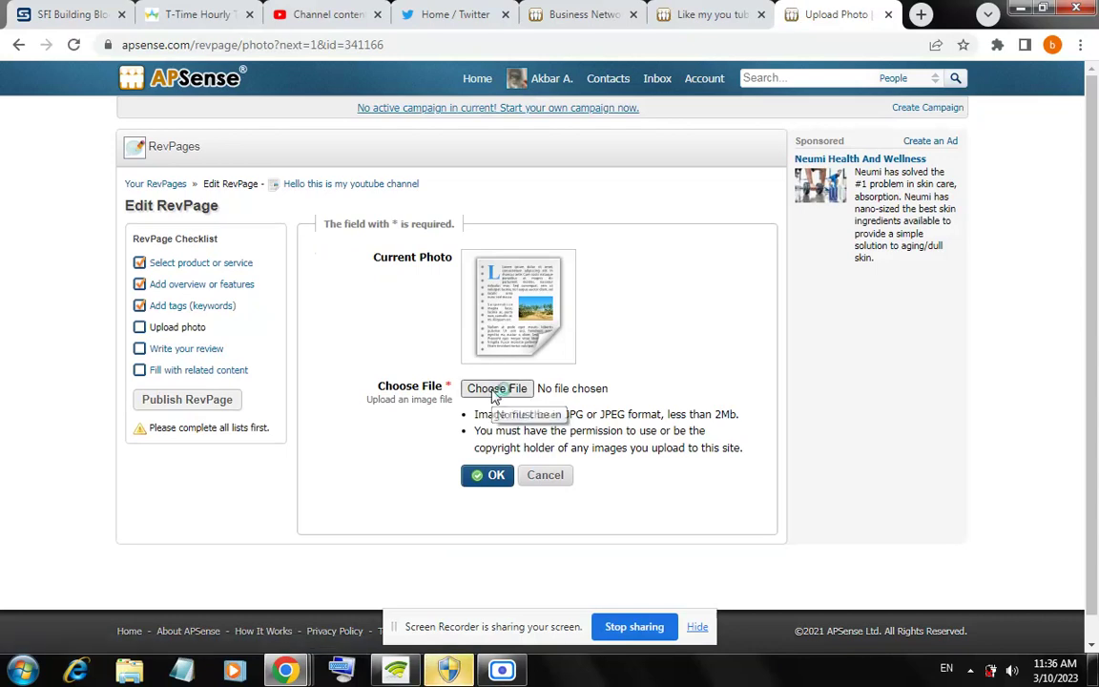
click(494, 391)
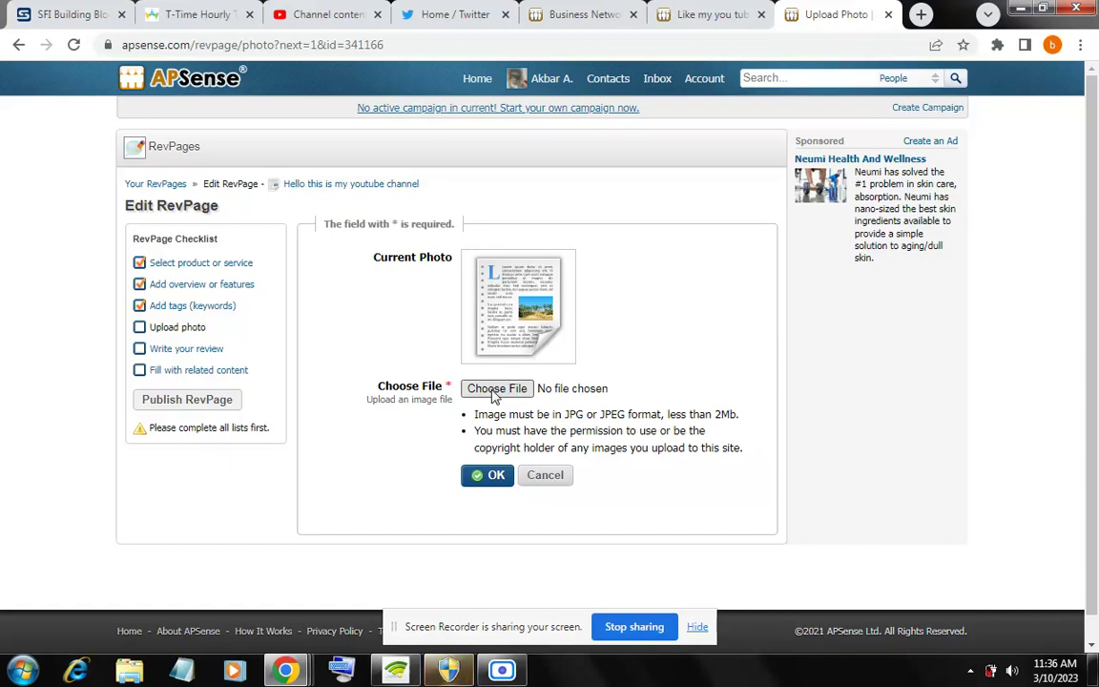
click(494, 391)
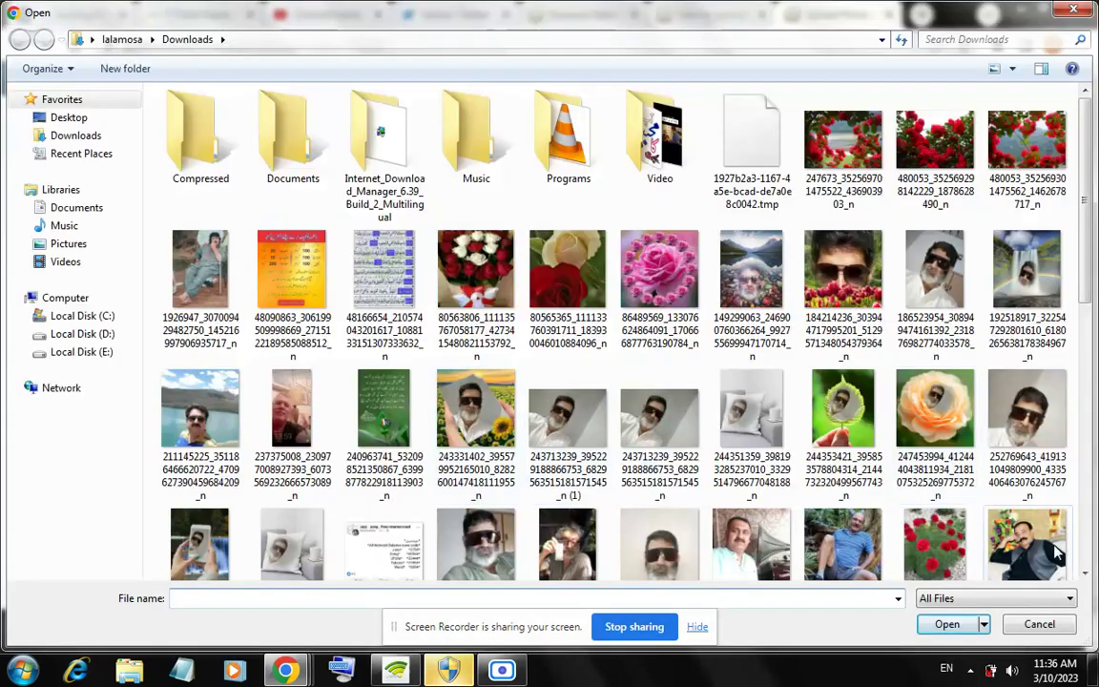
click(1085, 572)
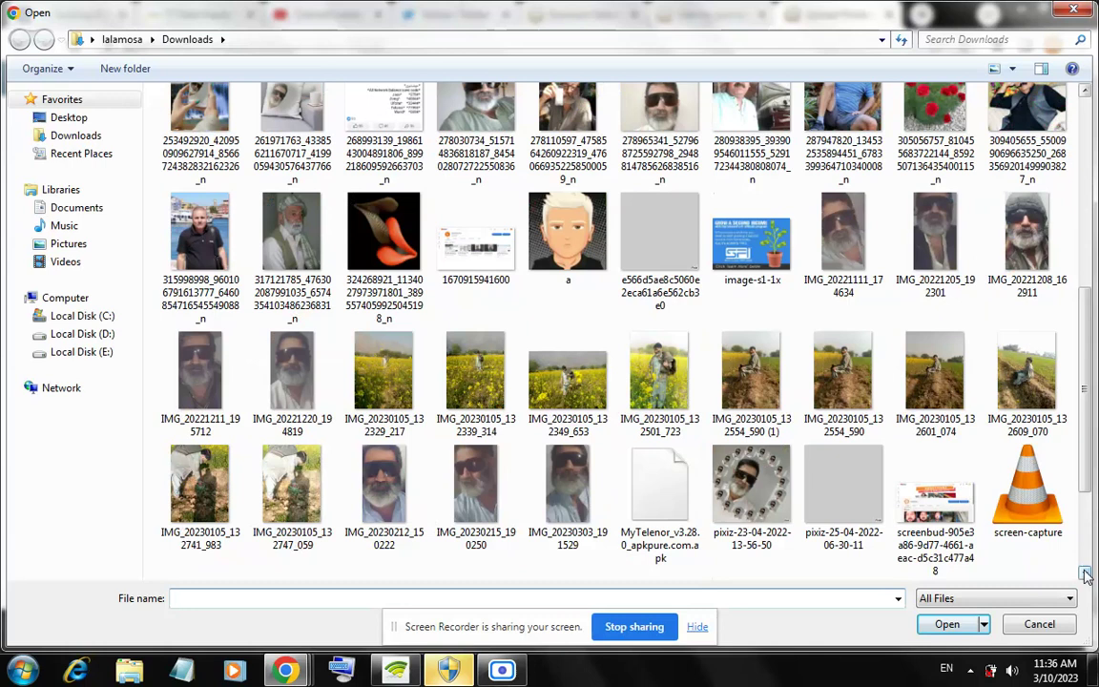
scroll(829, 358, down, 1)
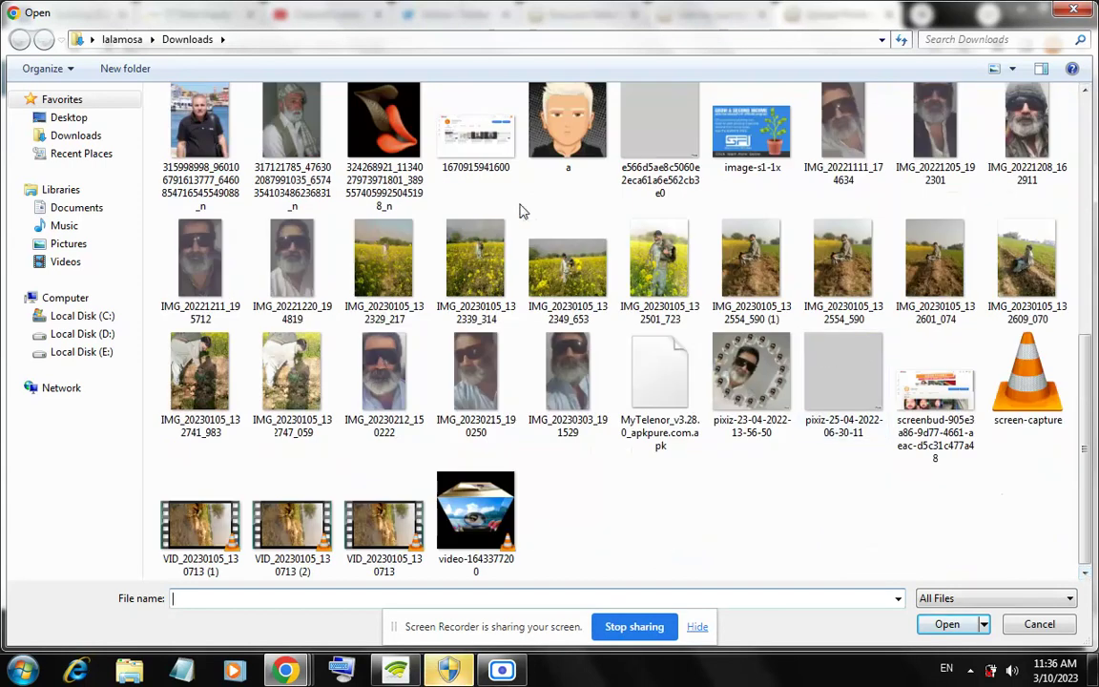
click(480, 143)
double_click(480, 143)
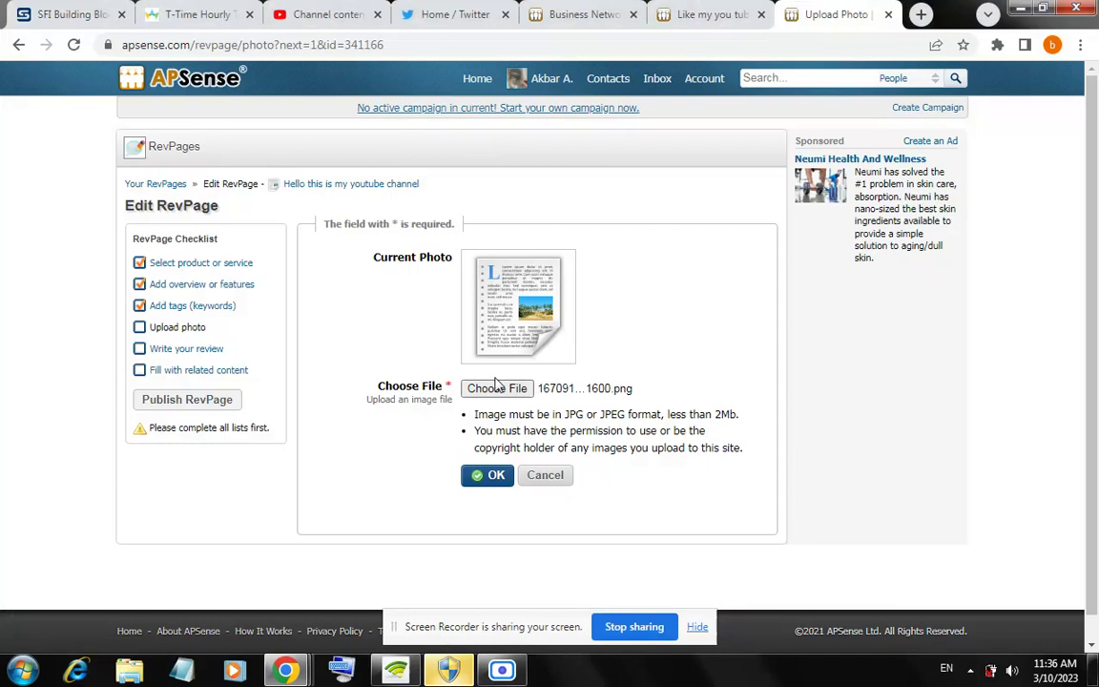
click(493, 480)
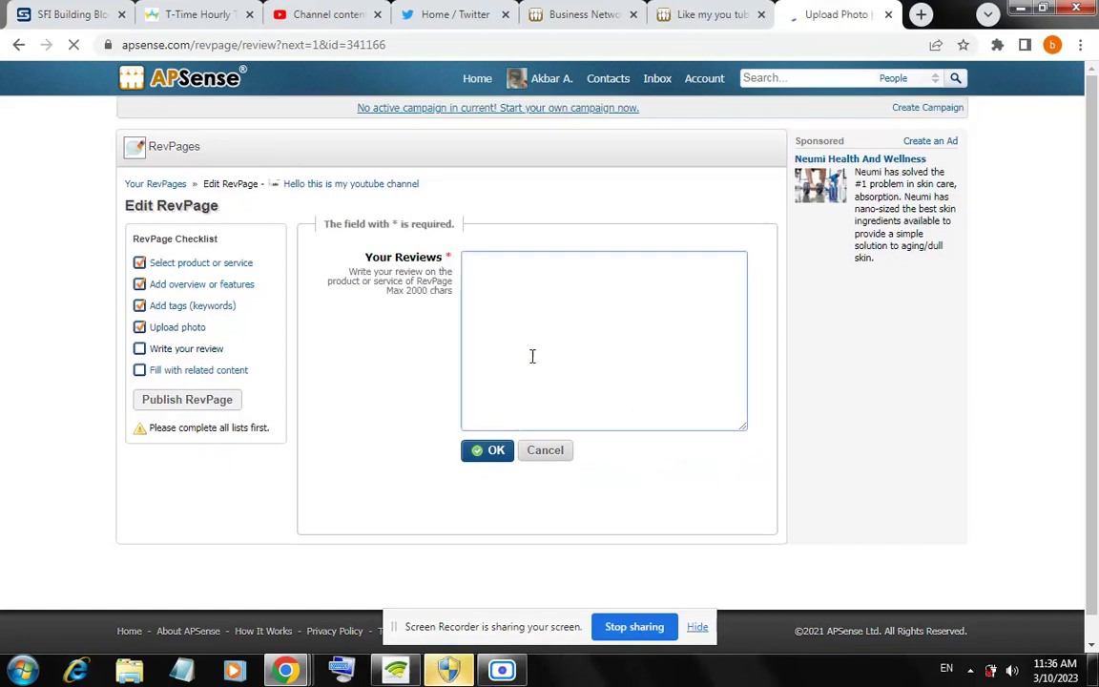
Paste the Eagle Tutor review text into Your Reviews and save it
click(534, 315)
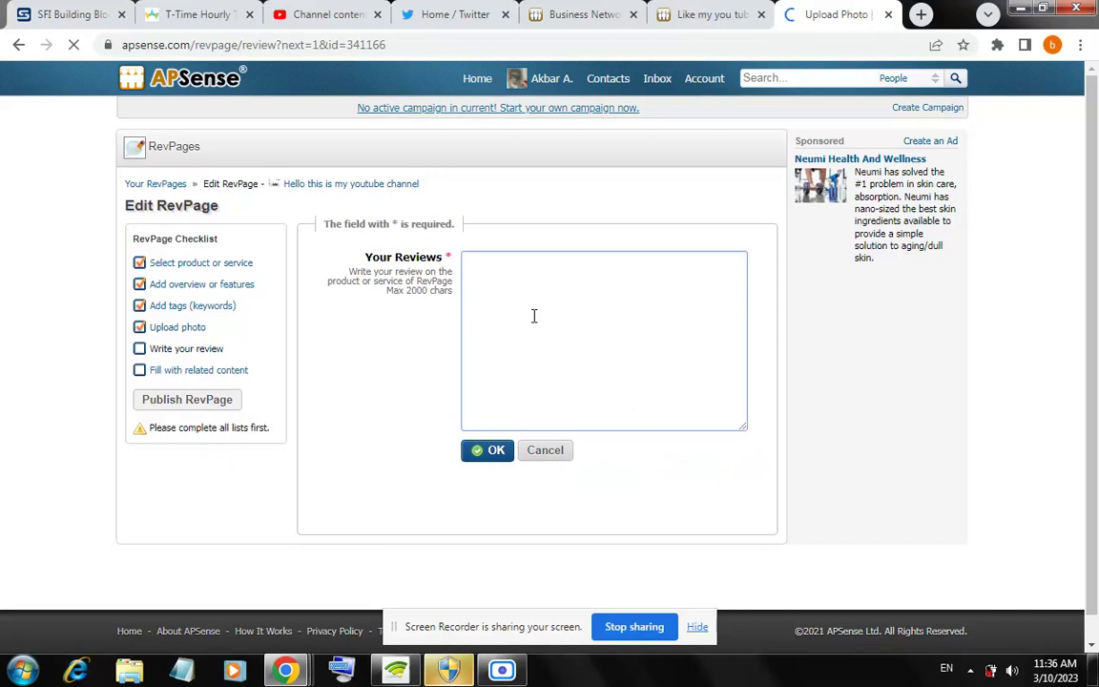
right_click(534, 316)
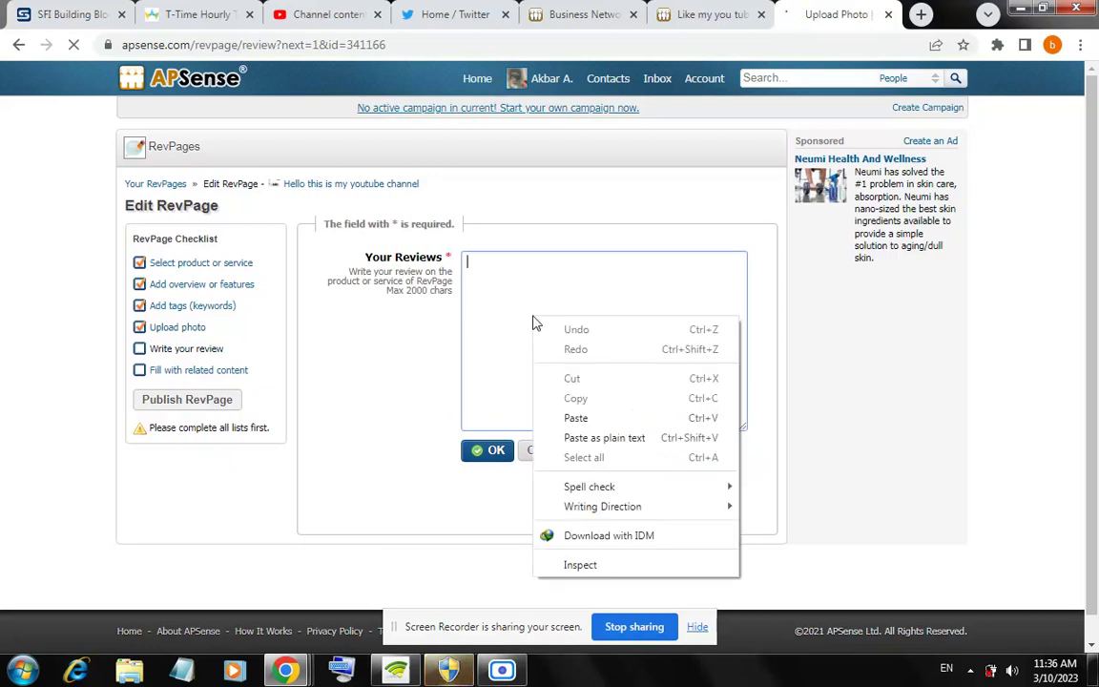
click(574, 417)
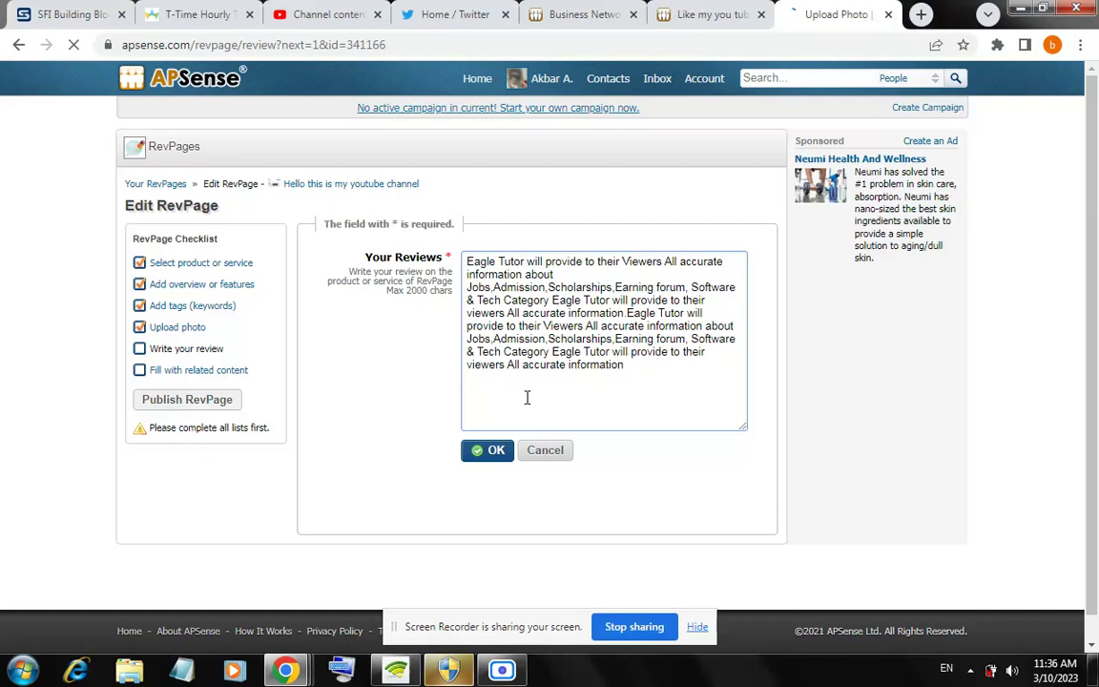
click(491, 452)
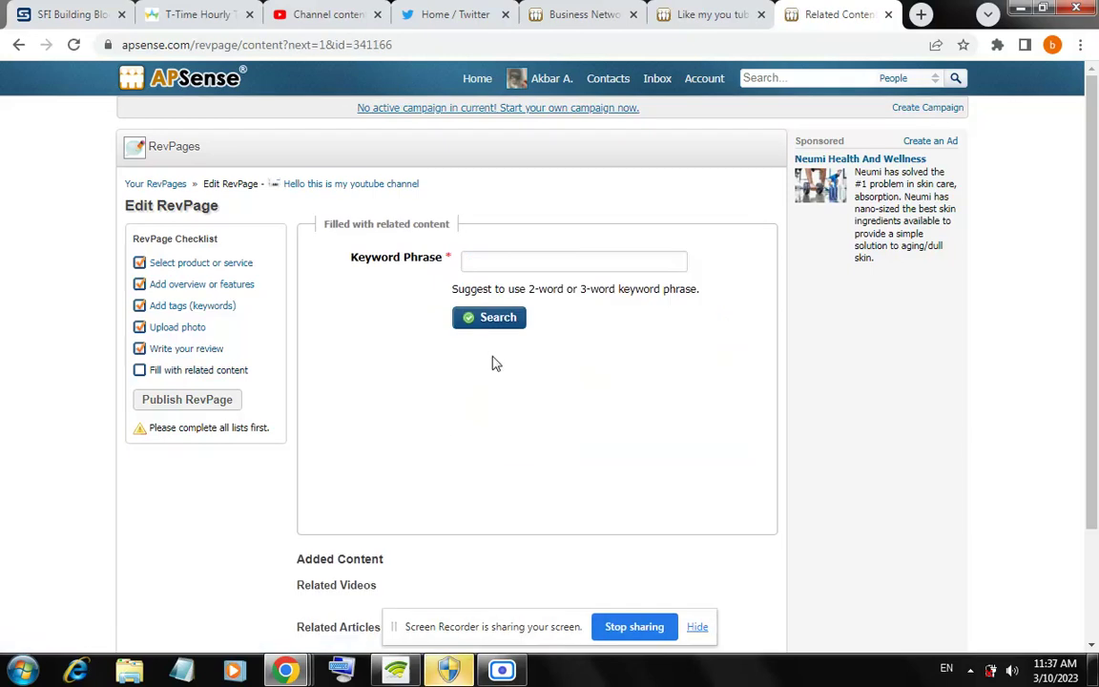
Search related articles for keyword 'My you tube channel' and save the content
click(504, 262)
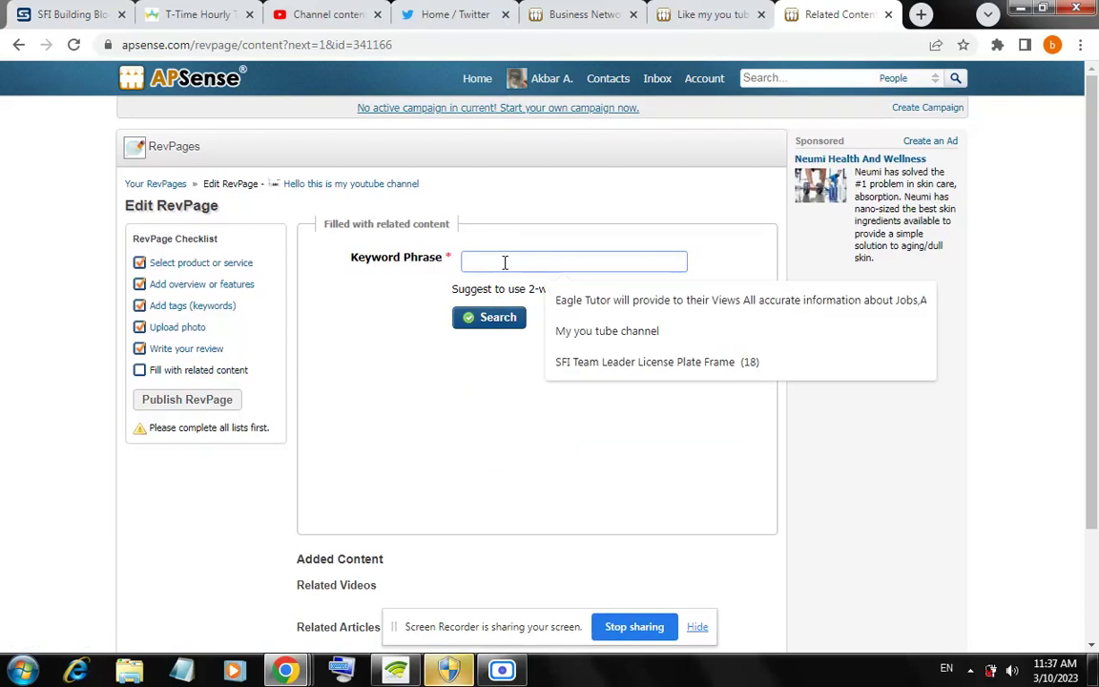
click(585, 331)
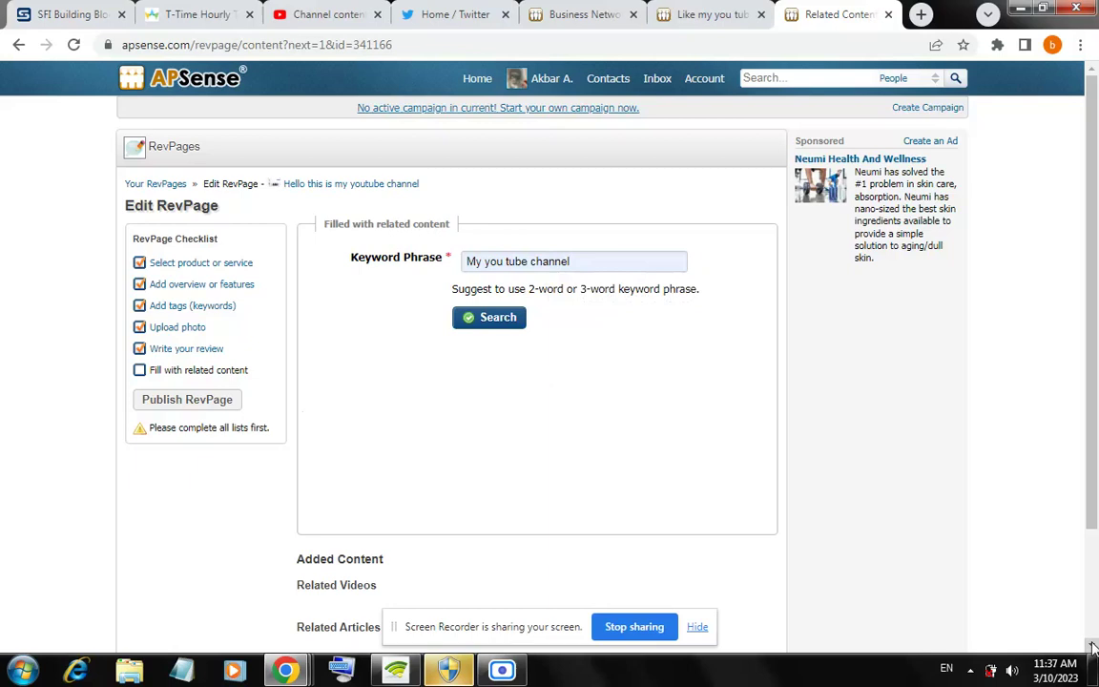
scroll(1087, 643, down, 3)
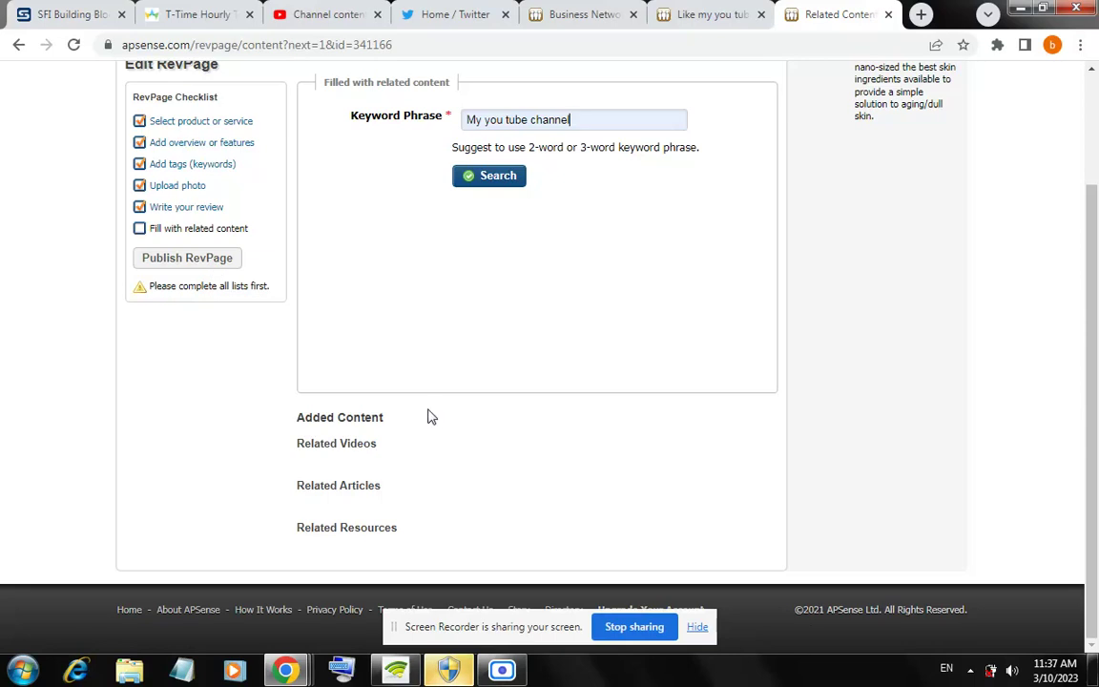
click(970, 675)
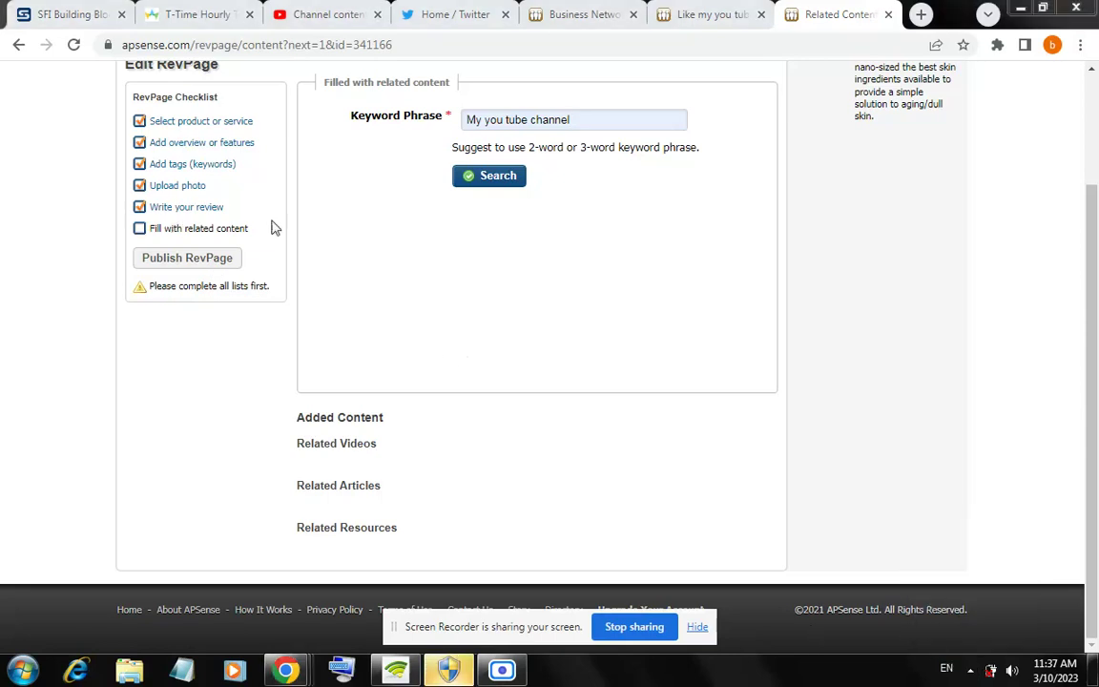
click(501, 183)
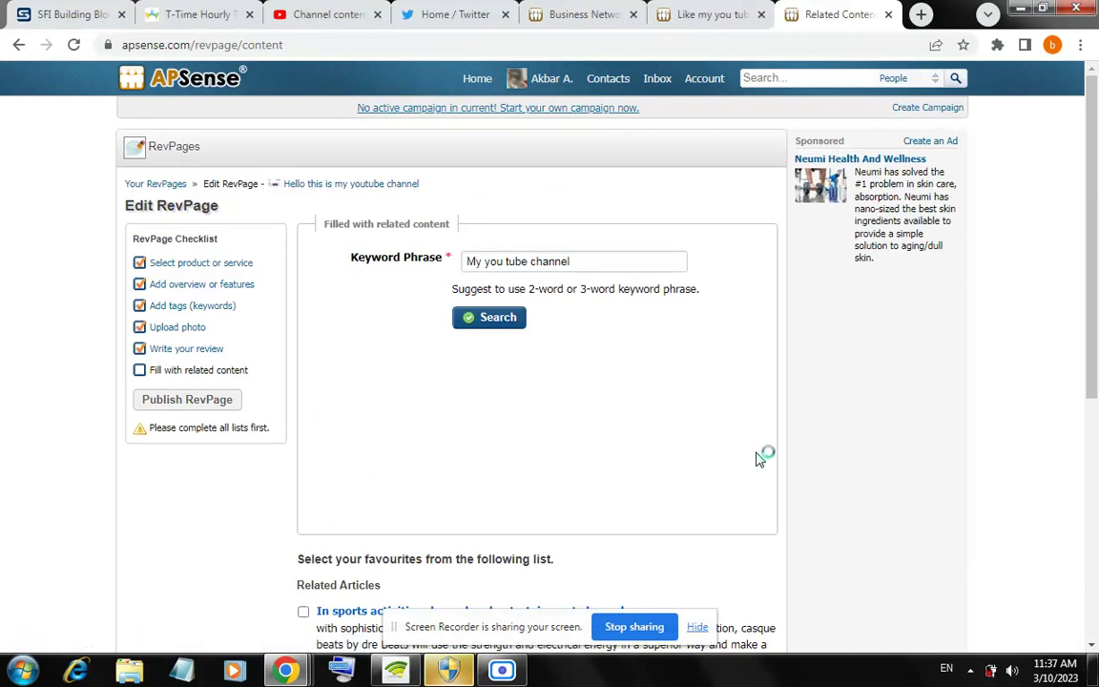
scroll(1095, 648, down, 1)
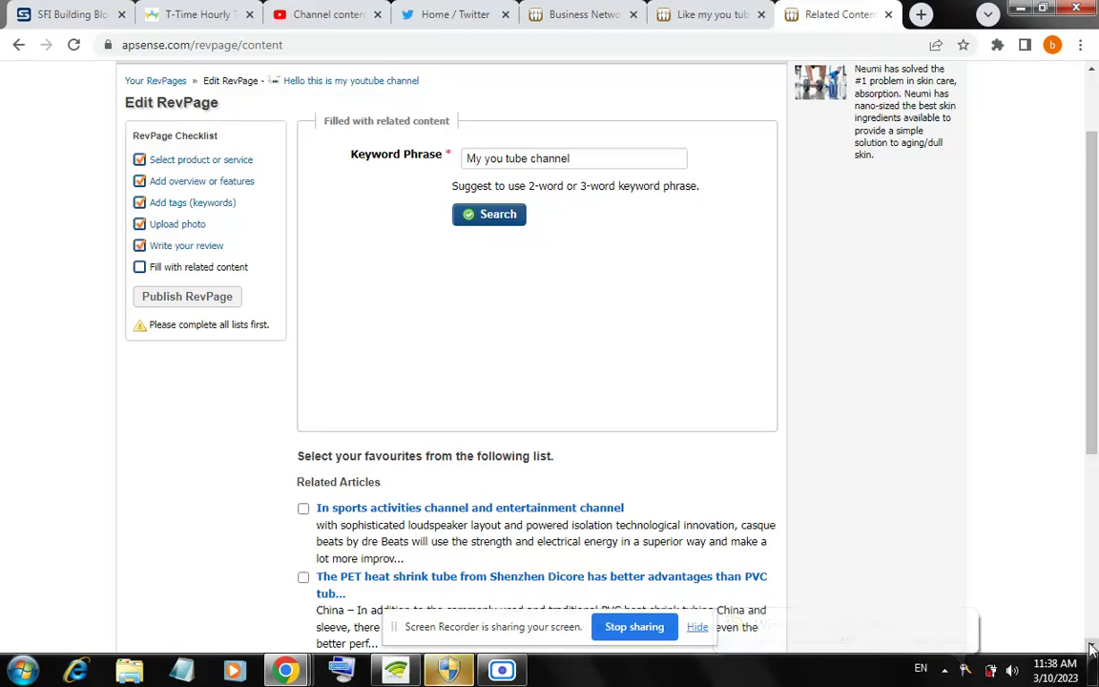
scroll(1092, 648, down, 4)
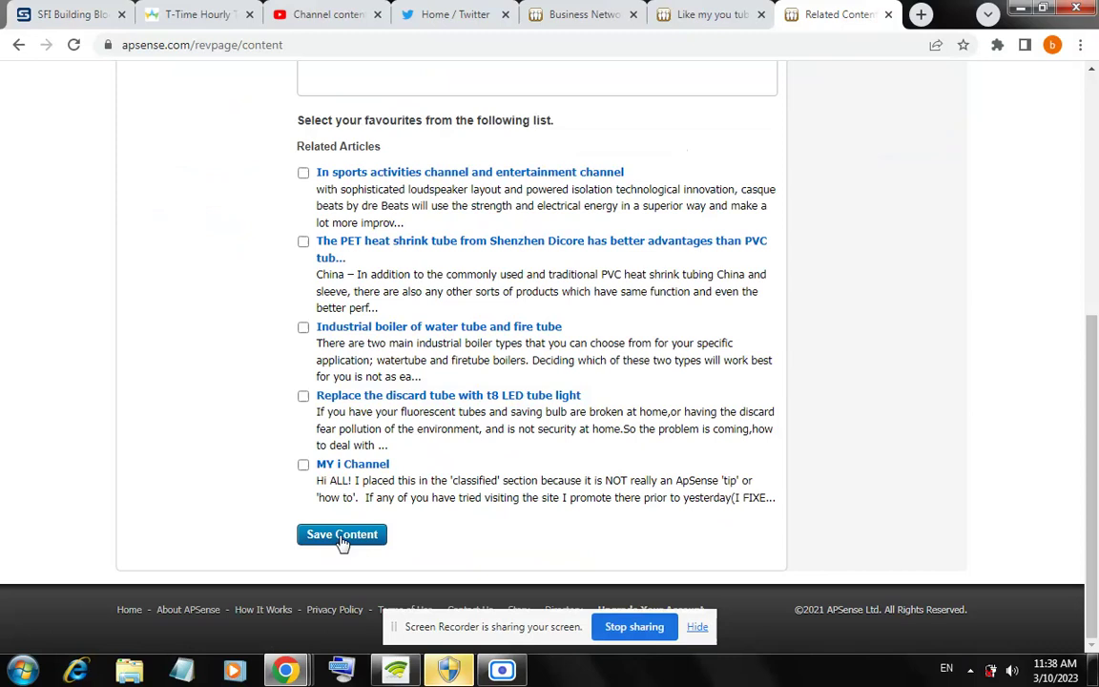
click(342, 539)
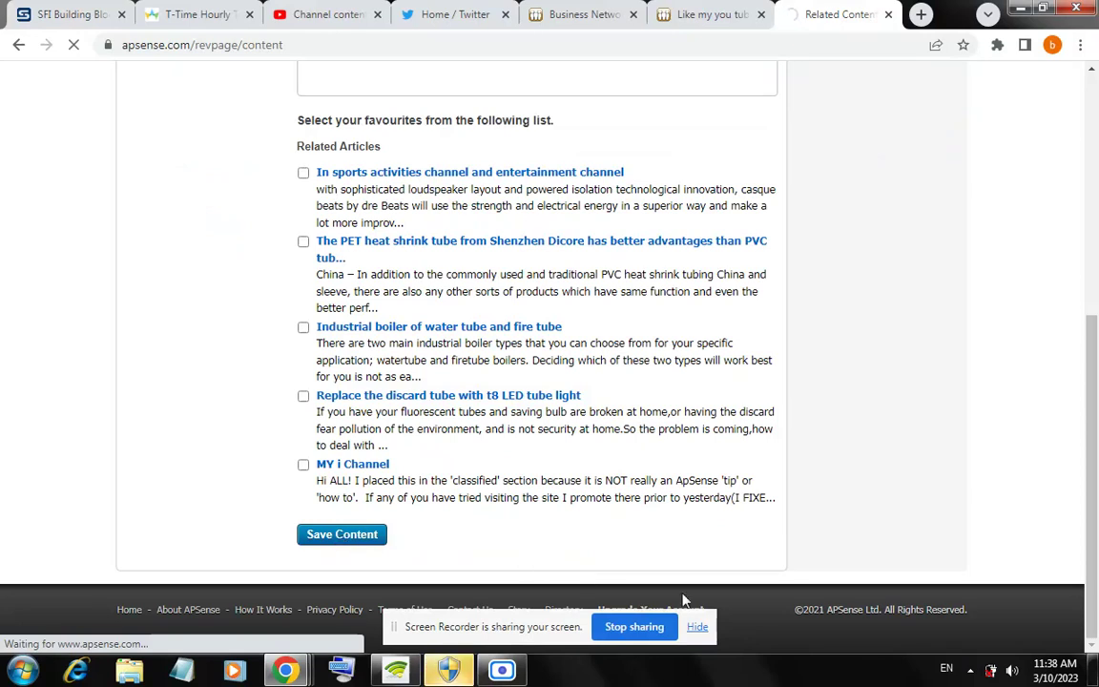
Refill keyword phrase 'My you tube channel' and publish the RevPage from the checklist
click(970, 671)
click(970, 671)
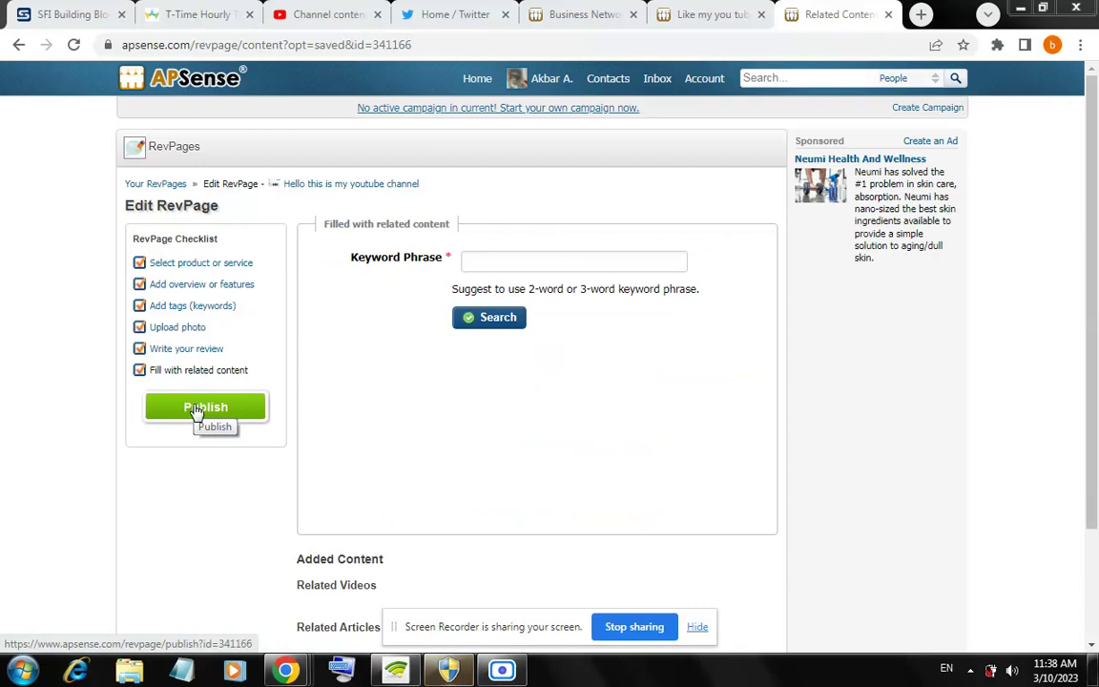
click(522, 265)
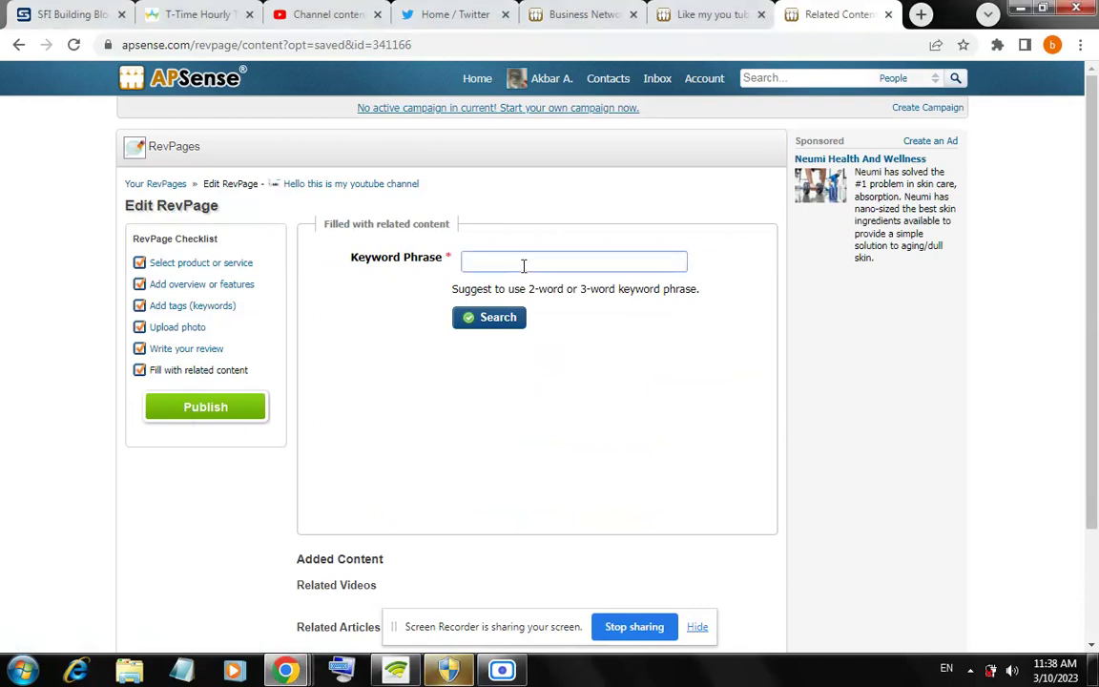
click(587, 331)
text(My you tube channel)
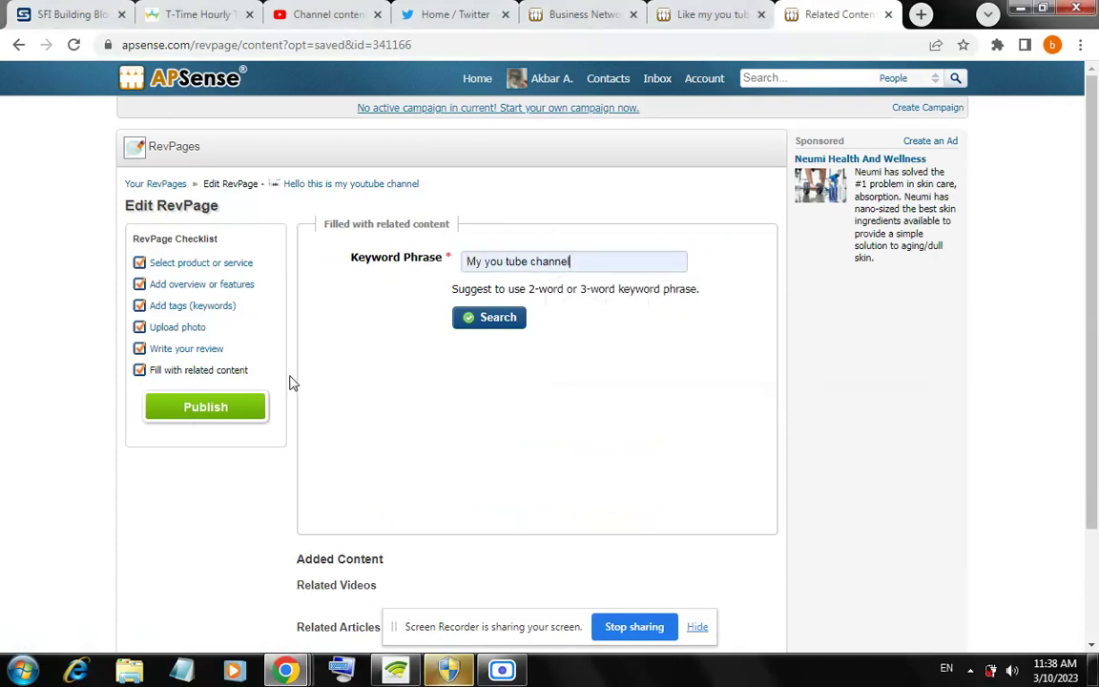
click(210, 415)
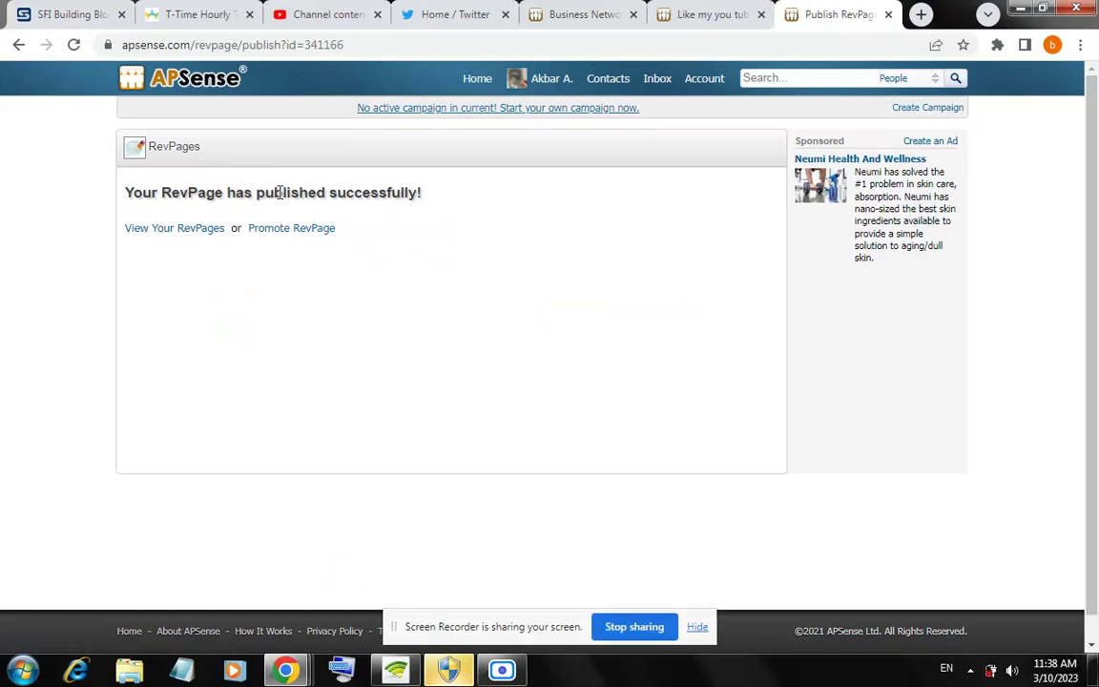
From View Your RevPages, open the 'Hello this is my youtube channel' RevPage
click(188, 237)
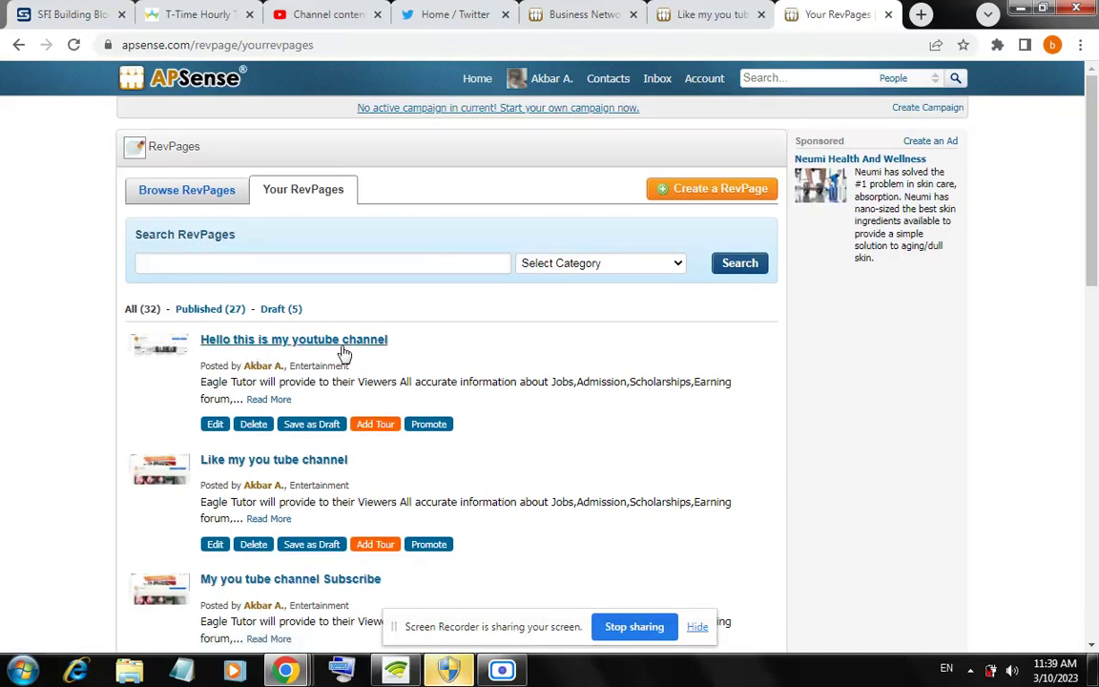
click(283, 345)
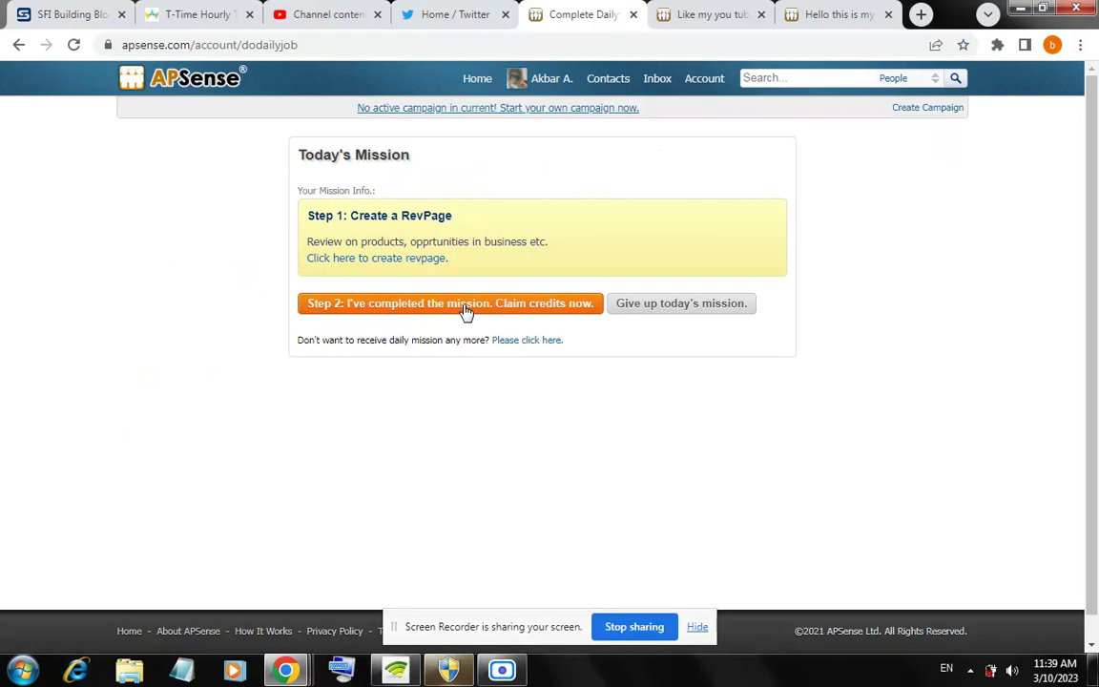
Claim the +120 credits via 'Step 2: I've completed the mission'
click(531, 306)
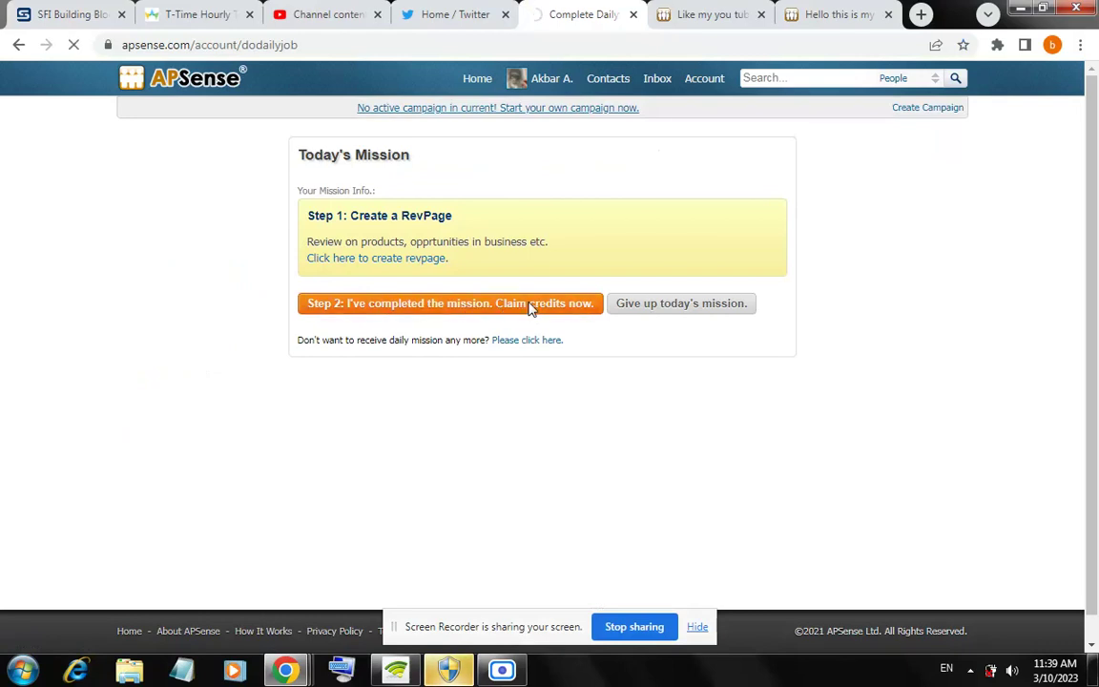